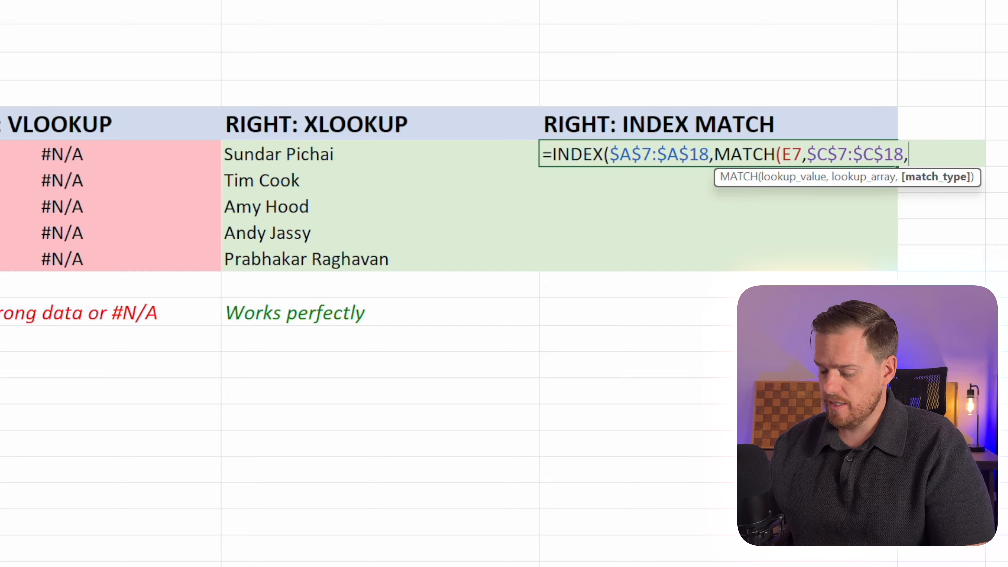
# - Complete the H7 formula as =INDEX($A$7:$A$18,MATCH(E7,$C$7:$C$18,)) and fill it down to H11
pyautogui.write('))')
pyautogui.press('Return')
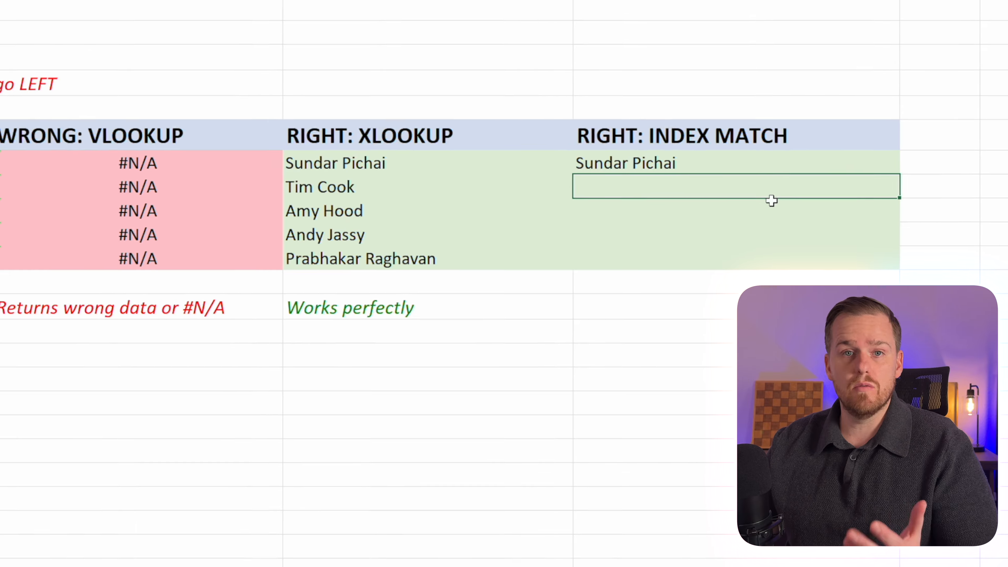
pyautogui.click(825, 155)
pyautogui.doubleClick(909, 211)
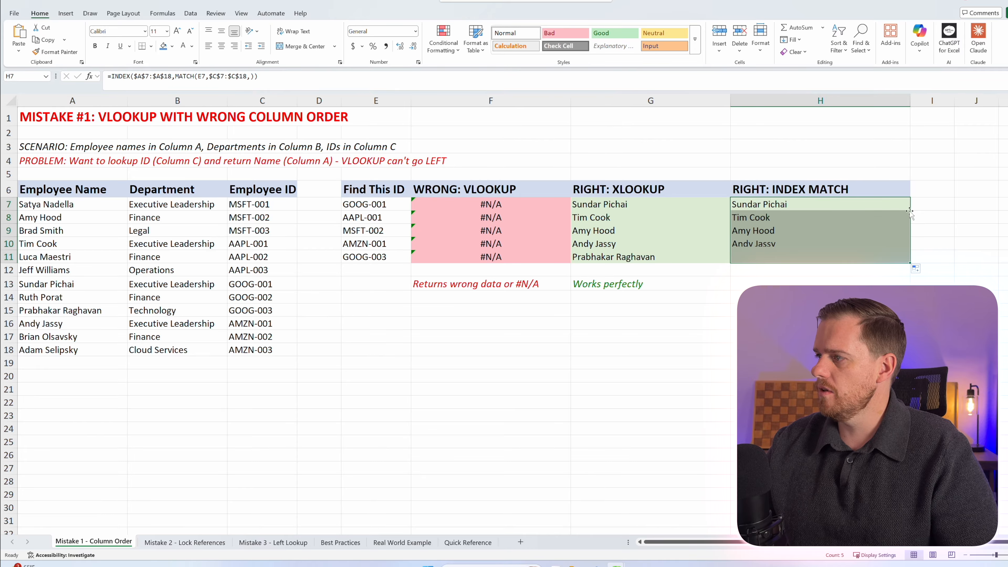
pyautogui.click(944, 231)
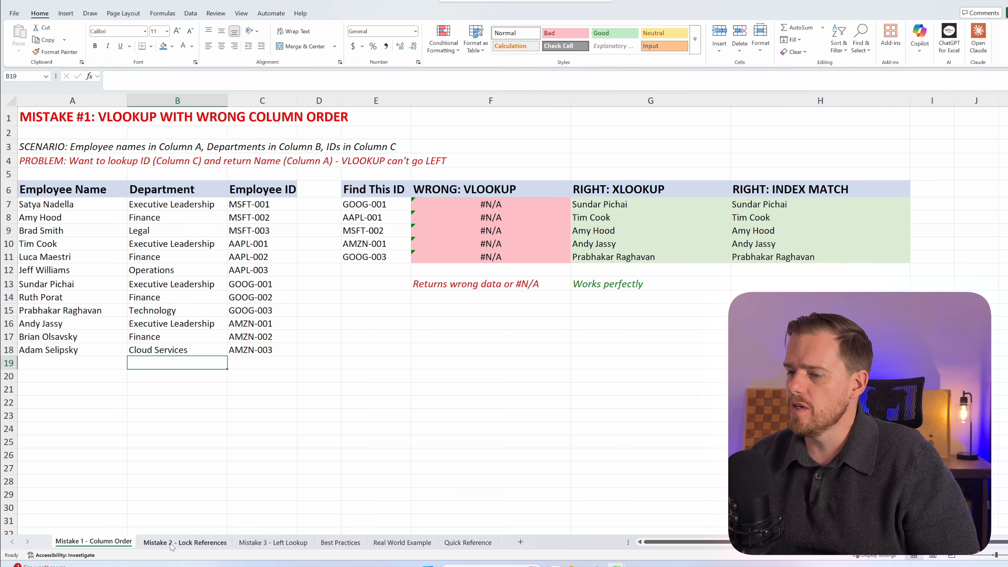
# - On the Mistake 2 - Lock References sheet, clear the contents and formatting of cells E6:E10
pyautogui.click(171, 545)
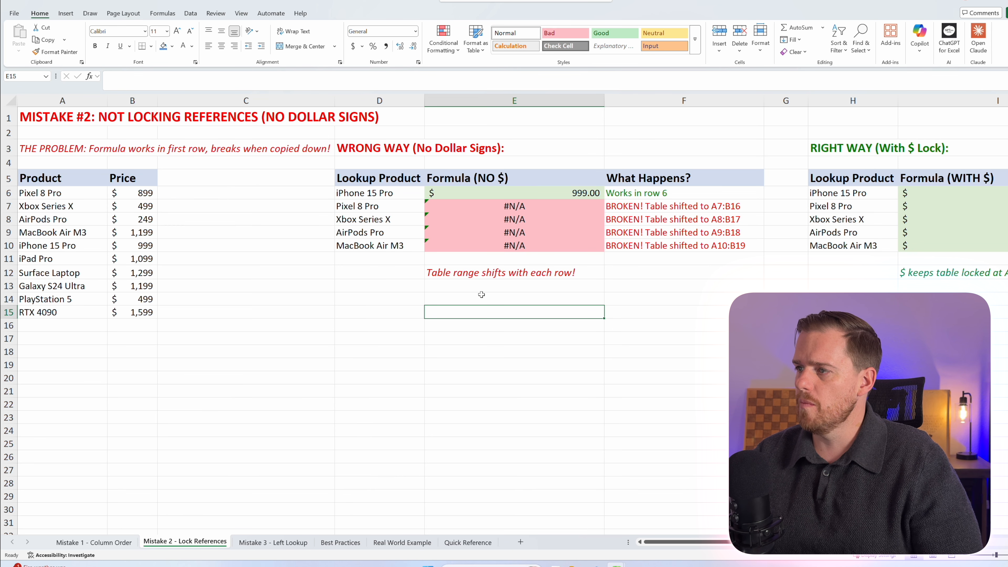
pyautogui.click(537, 194)
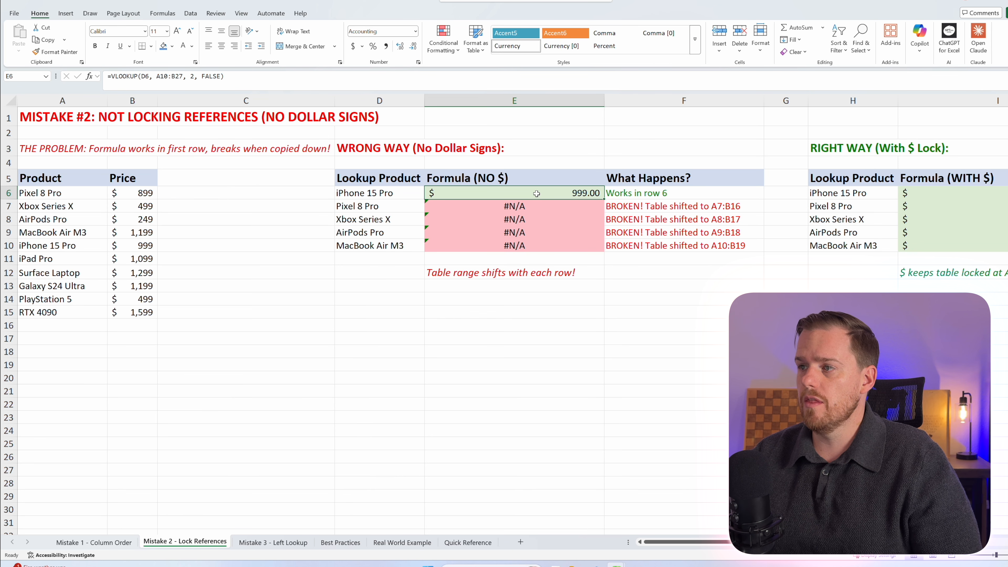
pyautogui.moveTo(537, 193); pyautogui.dragTo(539, 244)
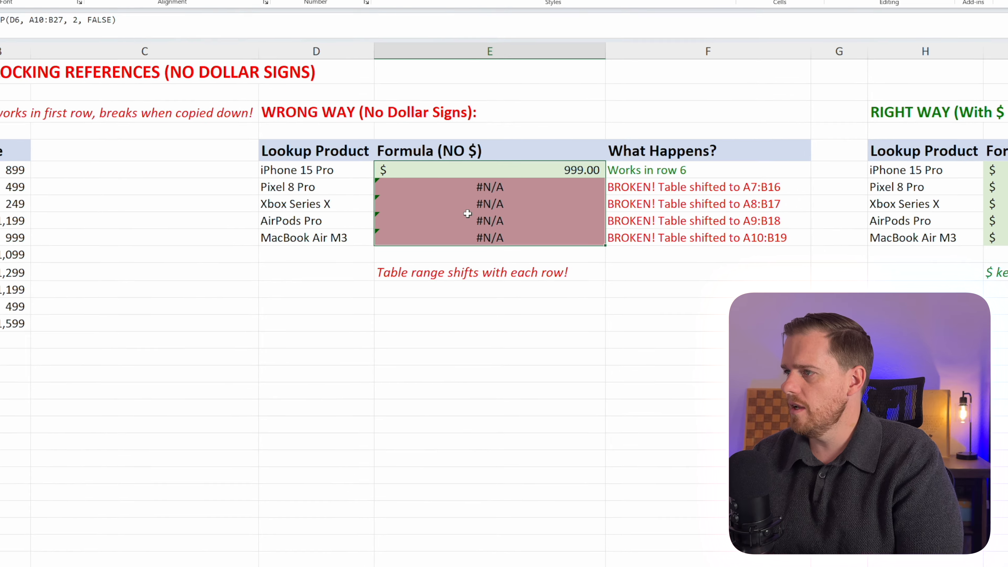
pyautogui.press('Delete')
pyautogui.click(504, 193)
pyautogui.moveTo(346, 123); pyautogui.dragTo(348, 217)
# - Enter =VLOOKUP(D6,A6:B15,2,FALSE) in E6, keeping the product table range without dollar signs
pyautogui.click(328, 111)
pyautogui.write('=')
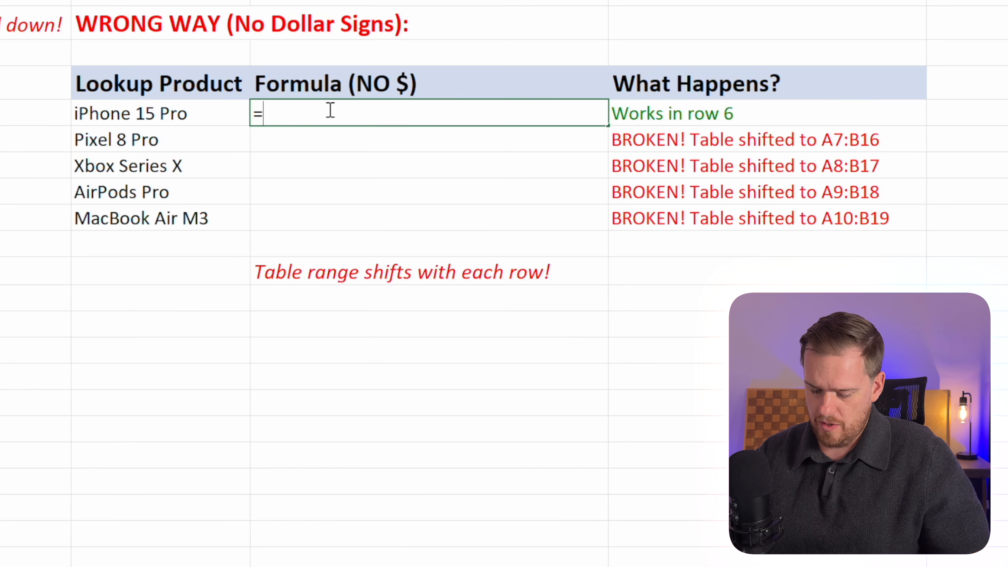
pyautogui.write('vlook')
pyautogui.press('Tab')
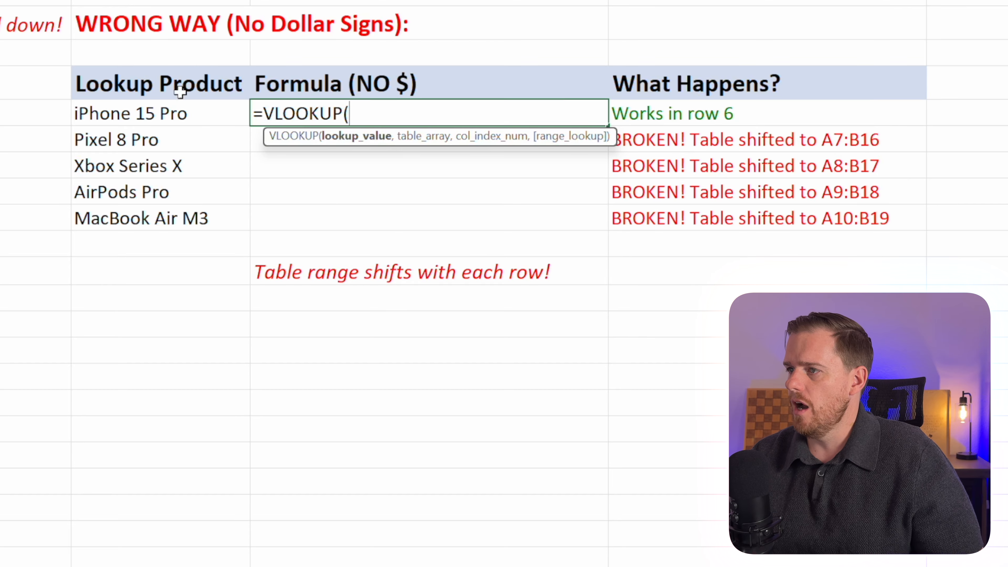
pyautogui.click(159, 119)
pyautogui.write(',')
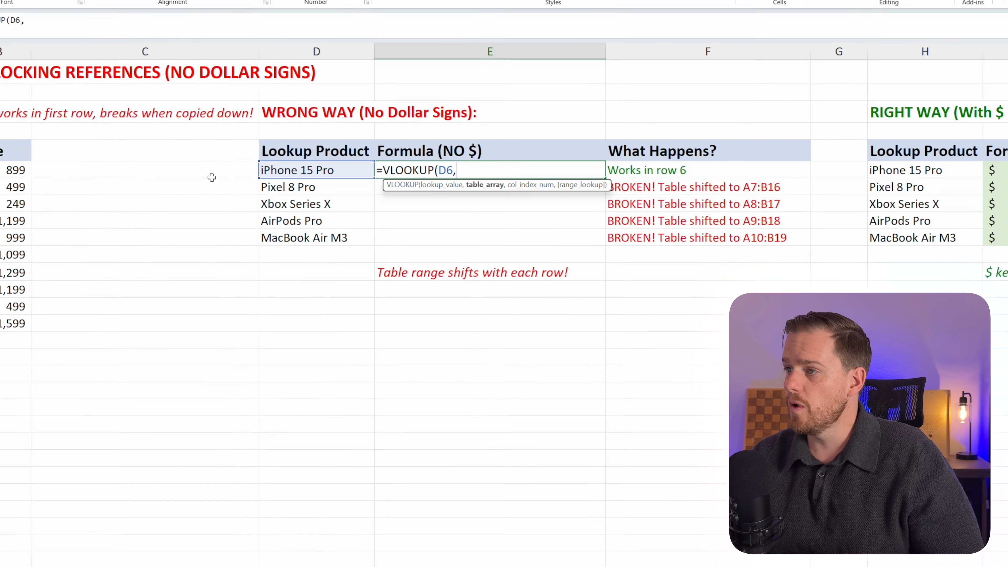
pyautogui.moveTo(61, 193); pyautogui.dragTo(186, 306)
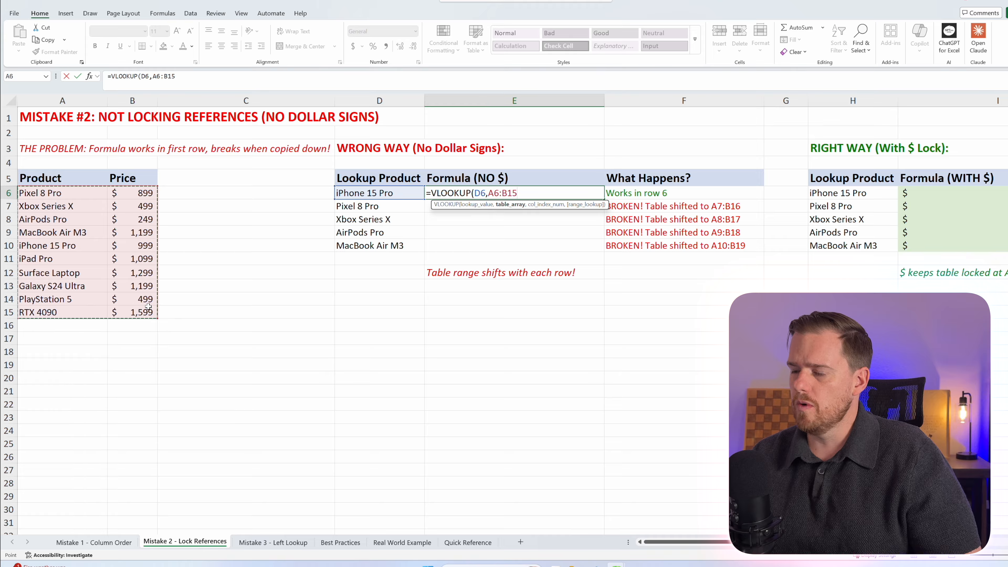
pyautogui.write(',')
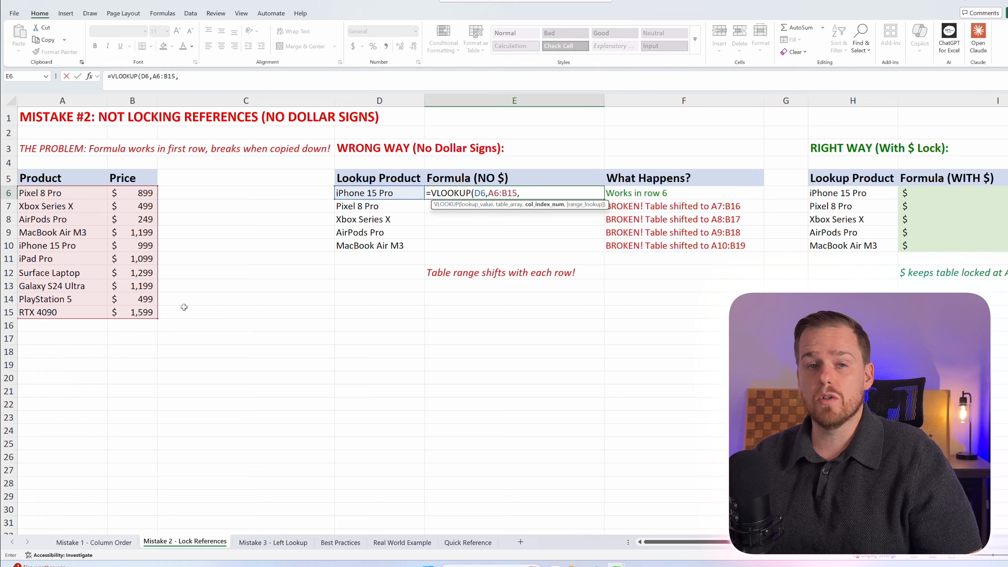
pyautogui.write('2')
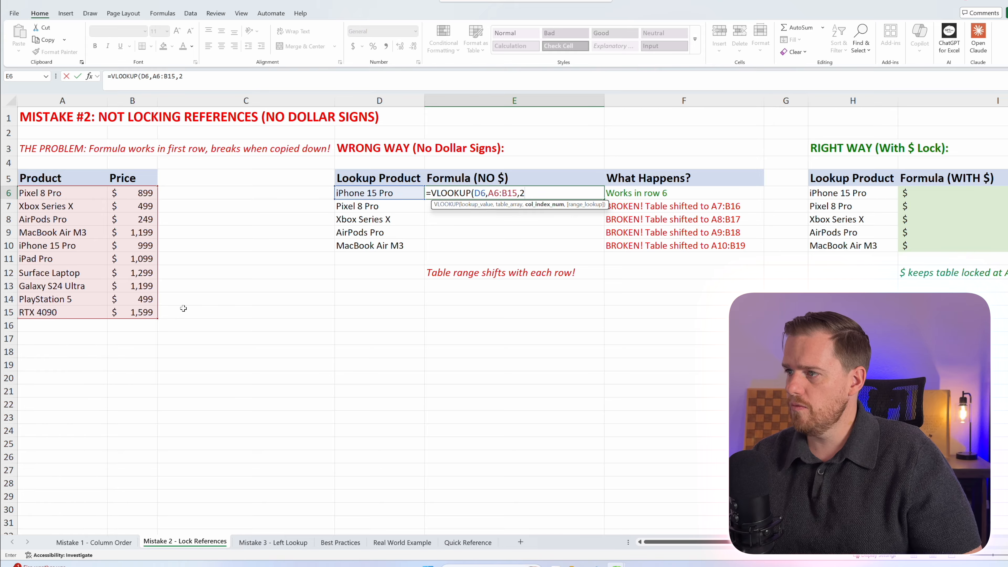
pyautogui.write(',')
pyautogui.press('Down')
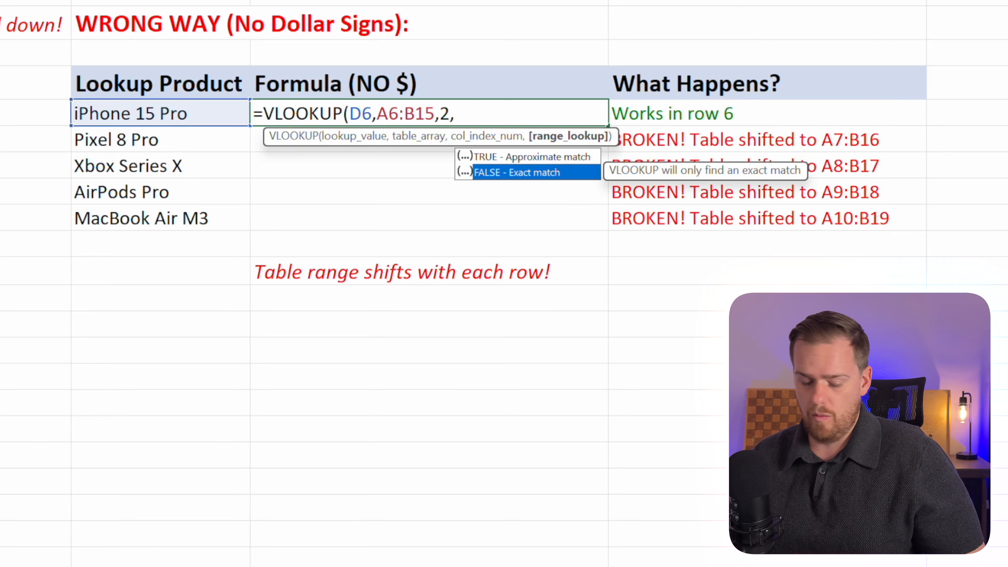
pyautogui.press('Tab')
pyautogui.write(')')
pyautogui.press('Return')
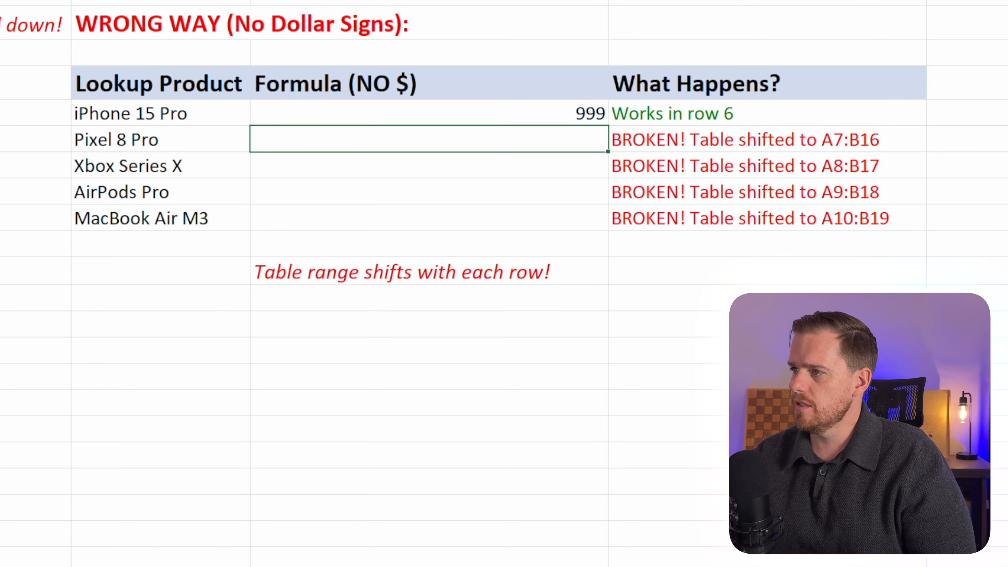
# - Fill the unlocked VLOOKUP formula from E6 down to E10
pyautogui.click(553, 115)
pyautogui.moveTo(605, 127); pyautogui.dragTo(605, 229)
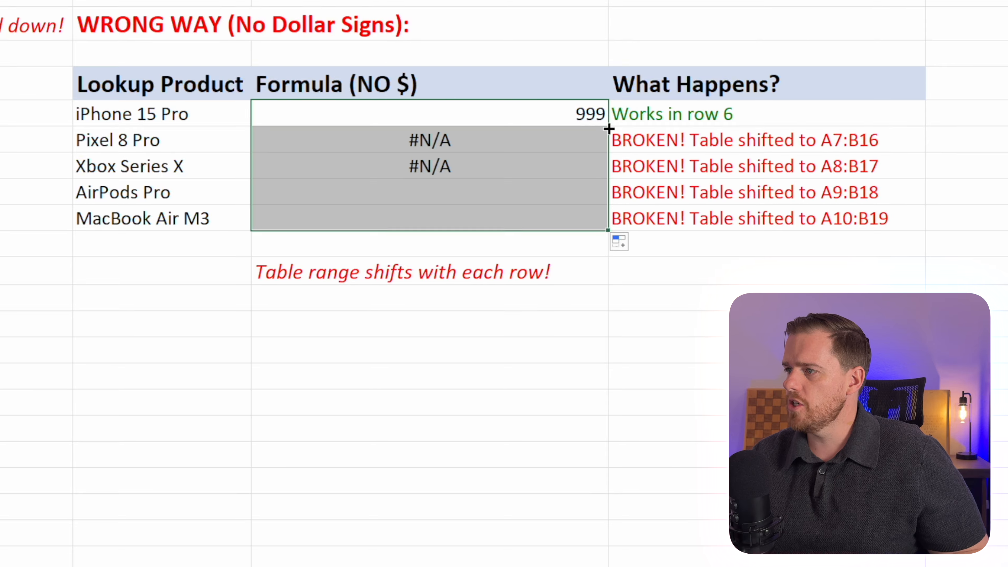
pyautogui.click(583, 299)
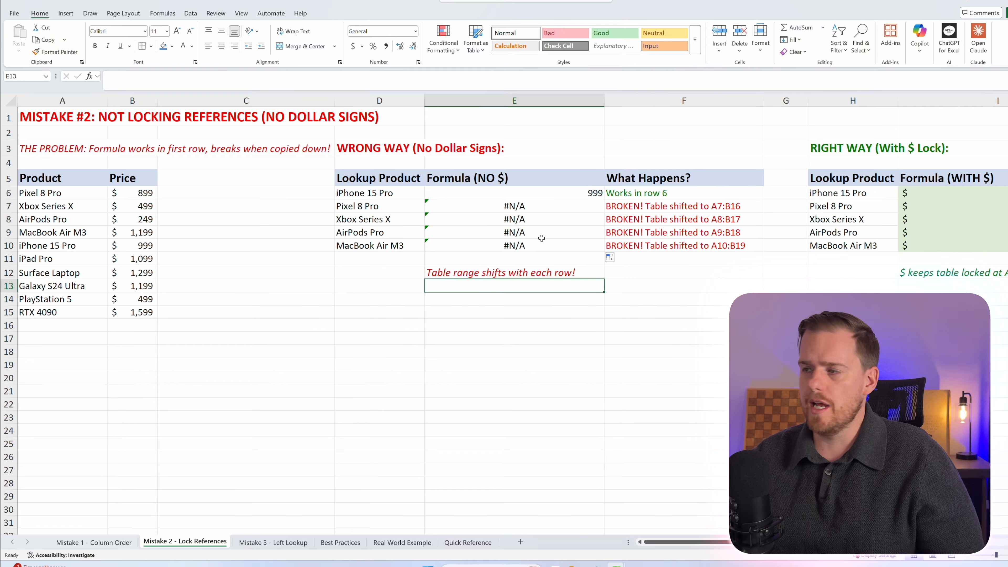
# - Inspect the copied formulas in E7 through E10 to check which table range each one references
pyautogui.doubleClick(532, 208)
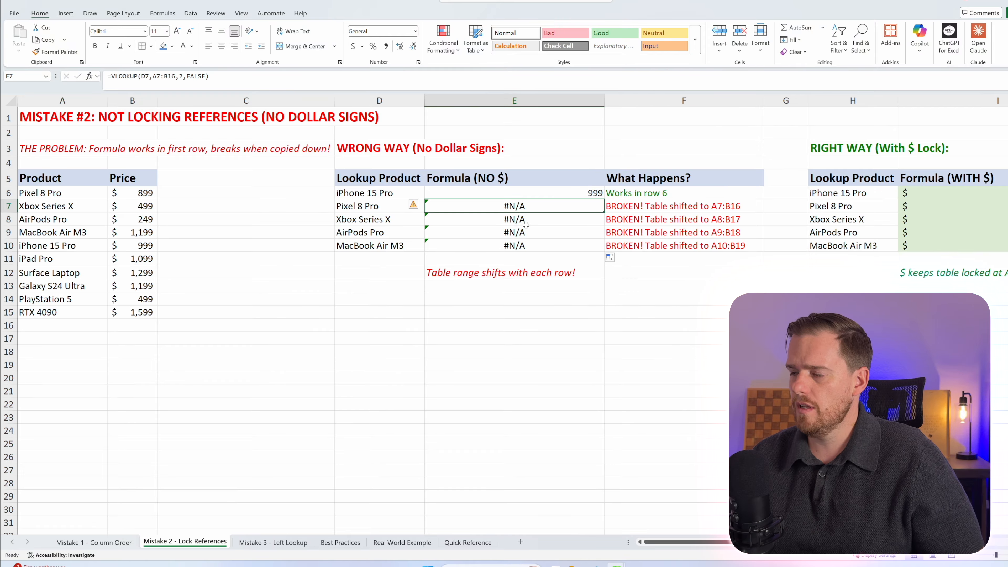
pyautogui.press('Escape')
pyautogui.doubleClick(527, 222)
pyautogui.click(523, 232)
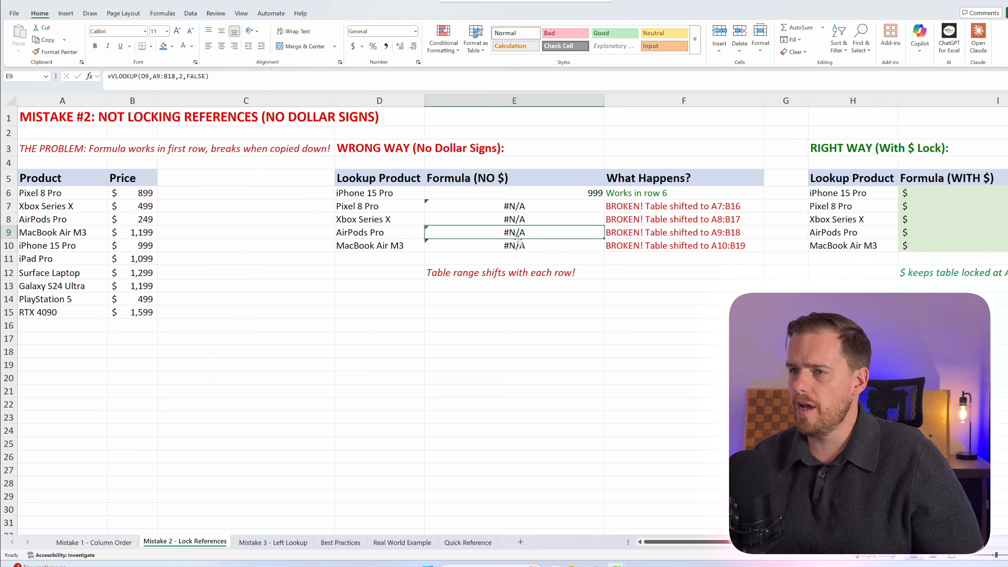
pyautogui.press('F2')
pyautogui.press('Escape')
pyautogui.press('Down')
pyautogui.press('F2')
pyautogui.press('Escape')
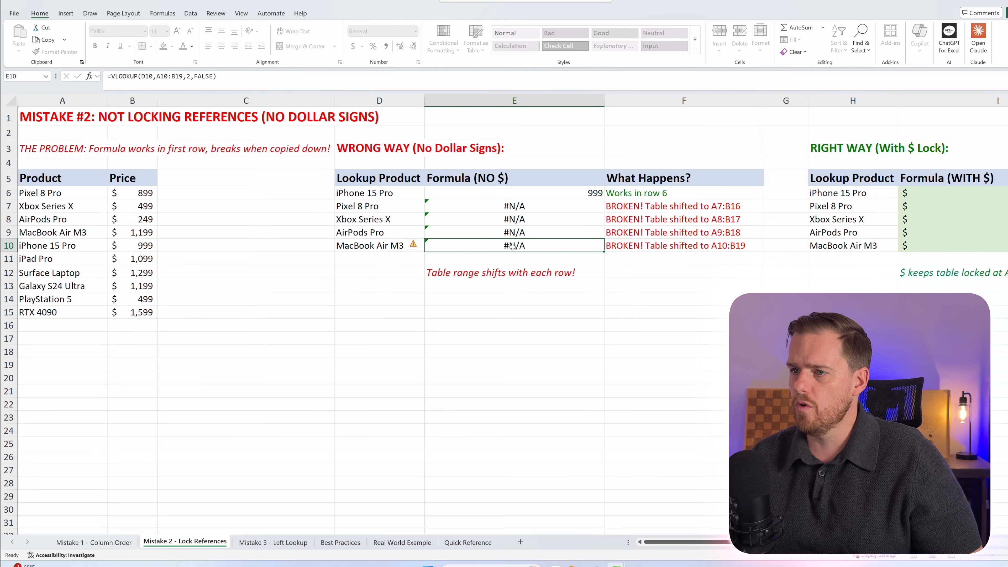
# - Hide columns D through F, which hold the wrong-way example
pyautogui.moveTo(380, 102); pyautogui.dragTo(626, 101)
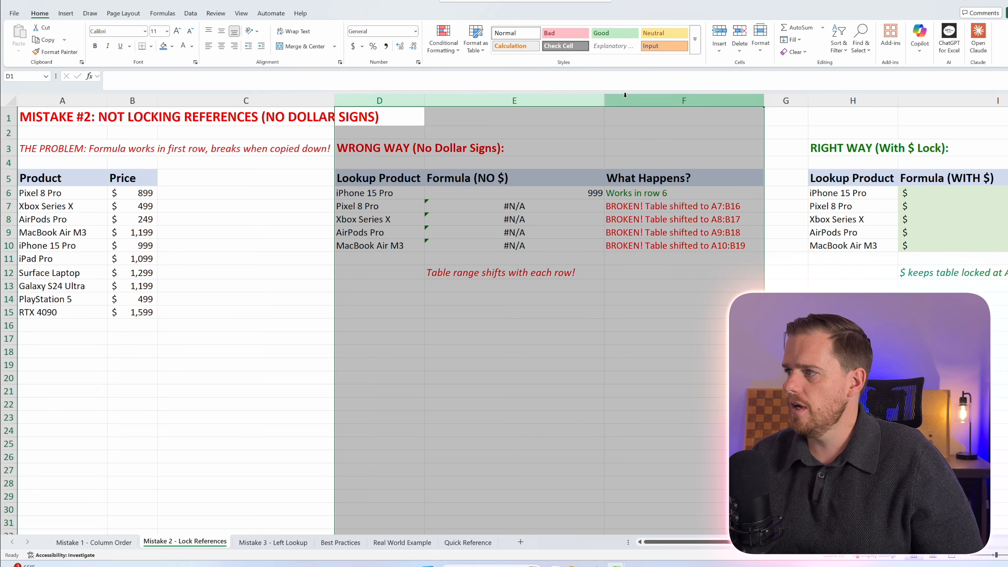
pyautogui.rightClick(627, 100)
pyautogui.click(662, 273)
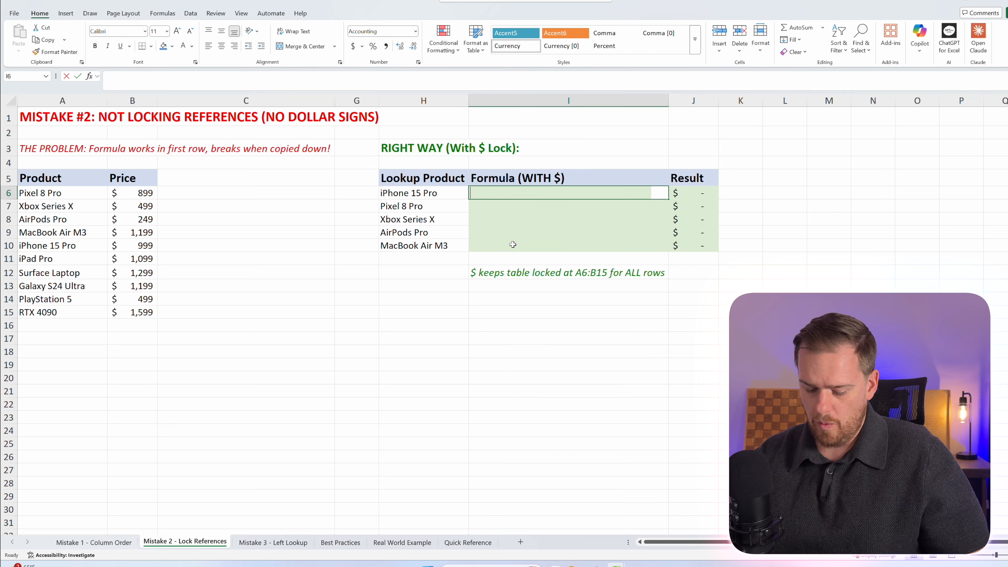
# - Enter =VLOOKUP(H6,$A$6:$B$15,2,FALSE) in I6, locking the table range with absolute references
pyautogui.write('=vlook')
pyautogui.press('Tab')
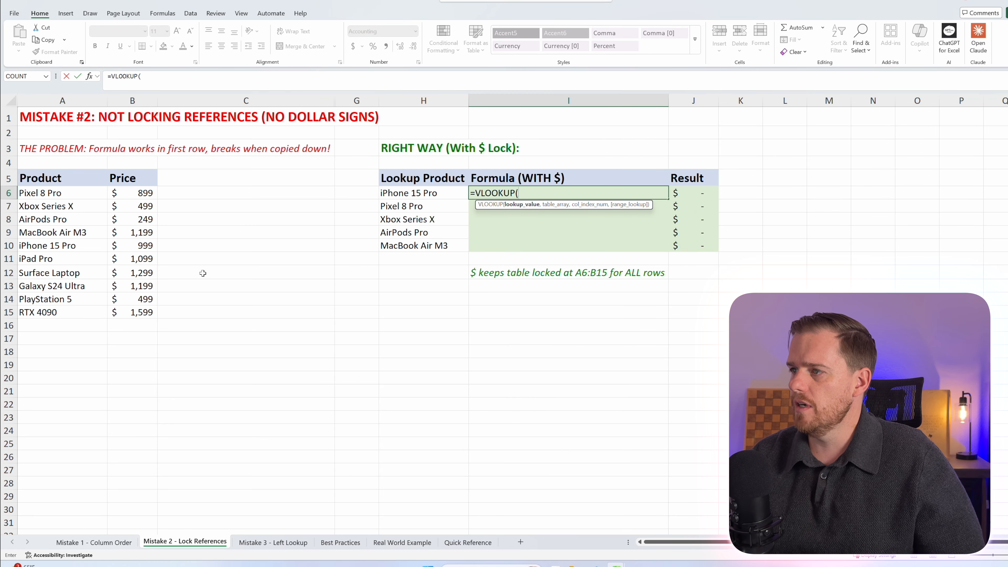
pyautogui.click(393, 194)
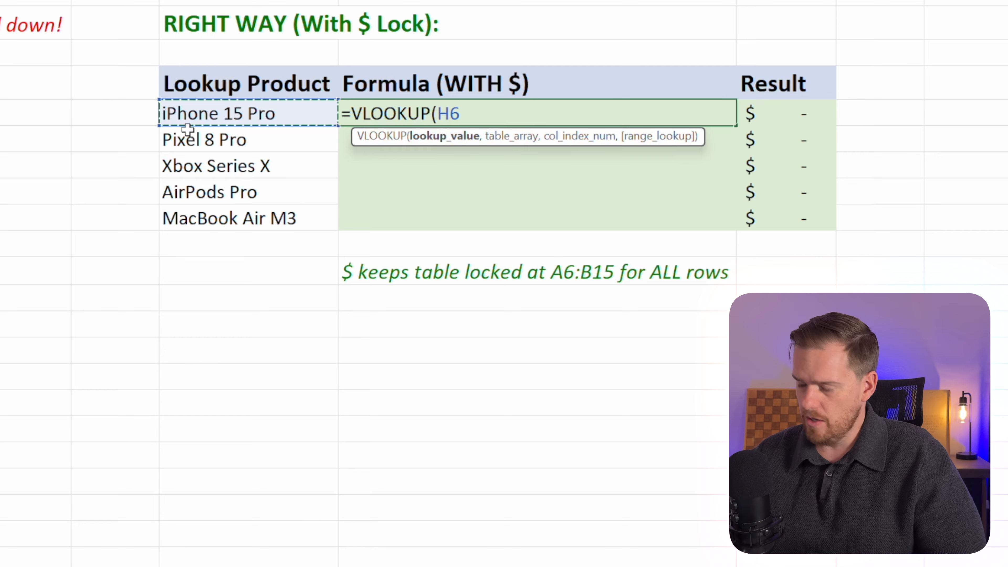
pyautogui.write(',A6:B14')
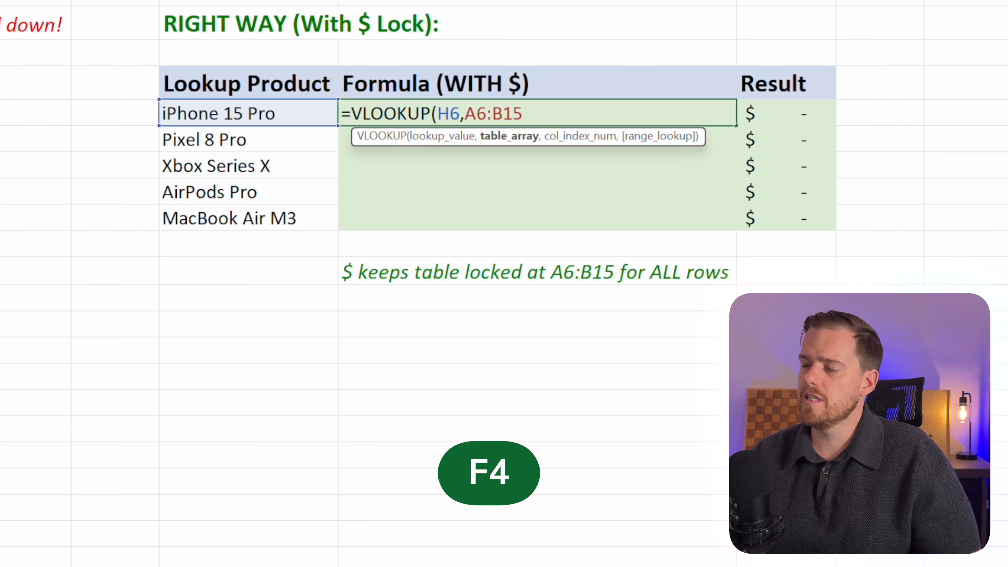
pyautogui.press('F4')
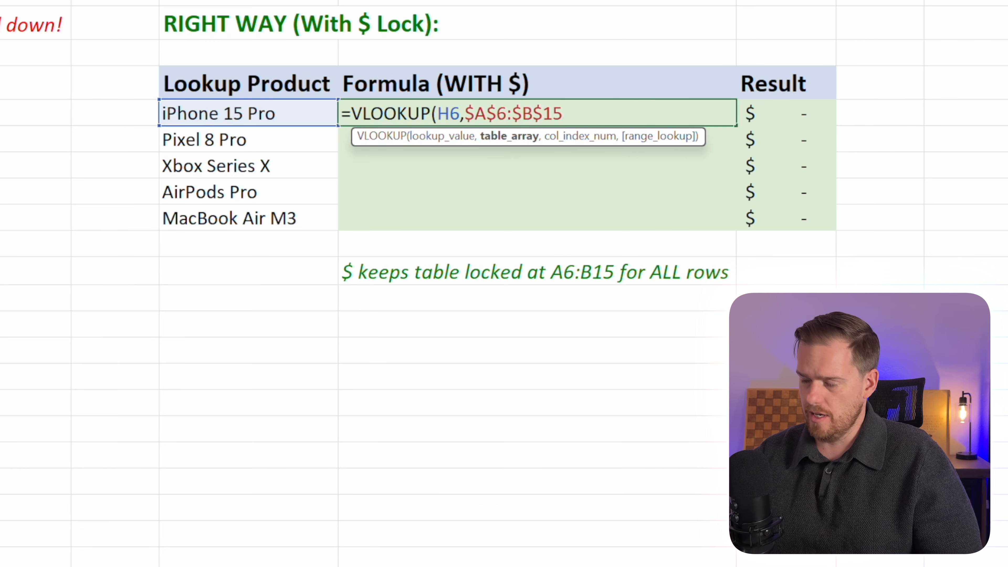
pyautogui.write(',')
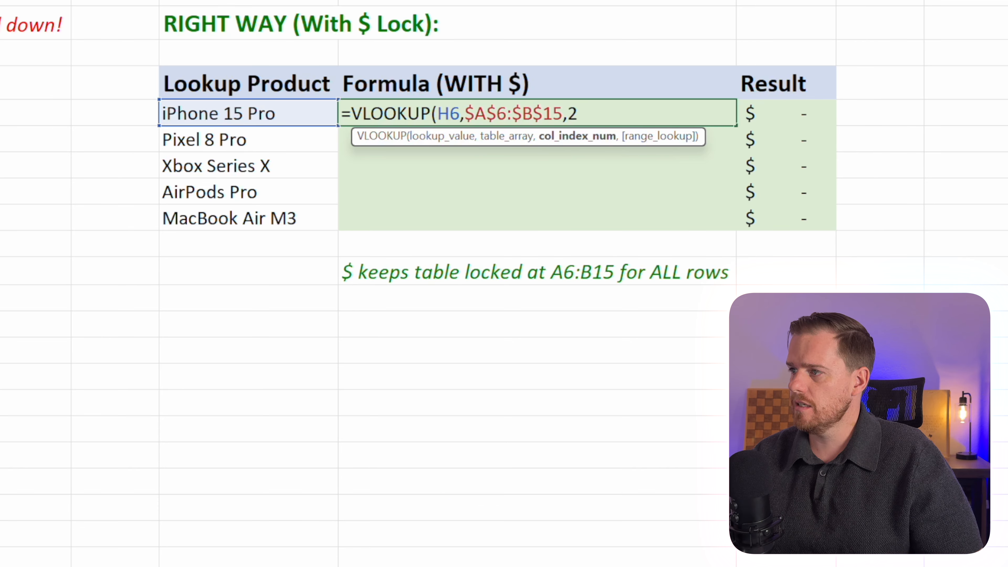
pyautogui.write('2,f')
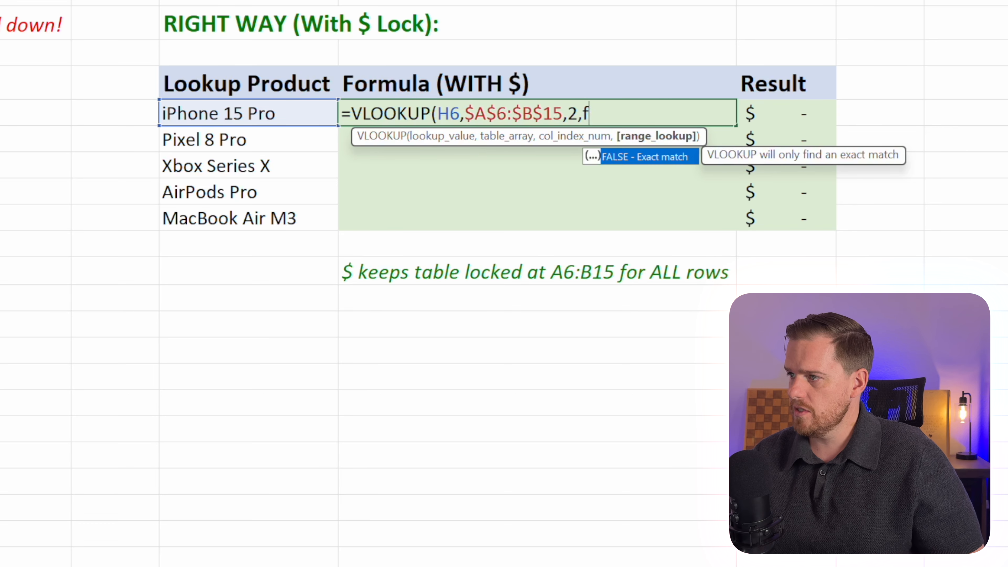
pyautogui.press('Tab')
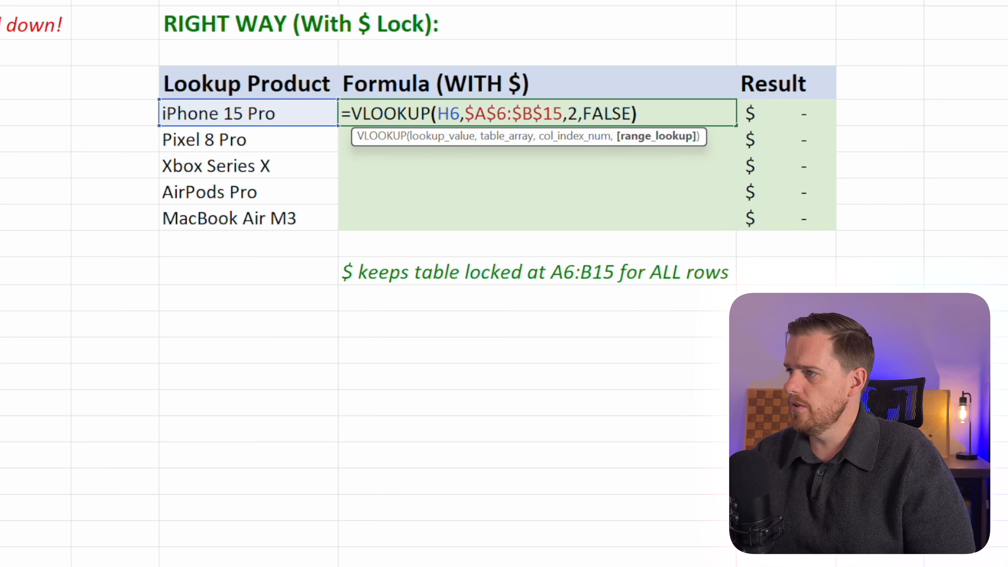
pyautogui.write(')')
pyautogui.press('Return')
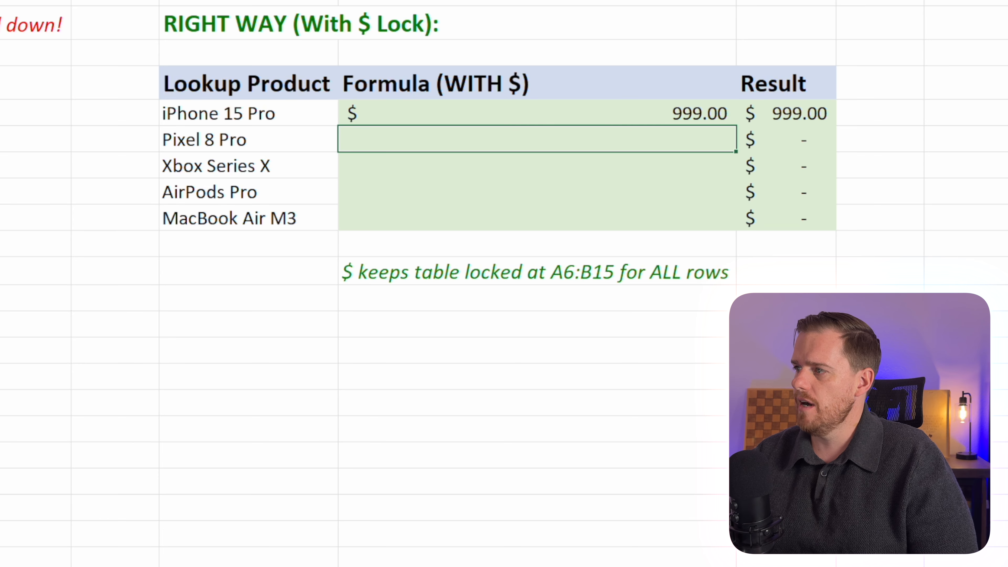
# - Fill the locked VLOOKUP formula from I6 down to I10 and inspect the table reference in I10
pyautogui.click(675, 117)
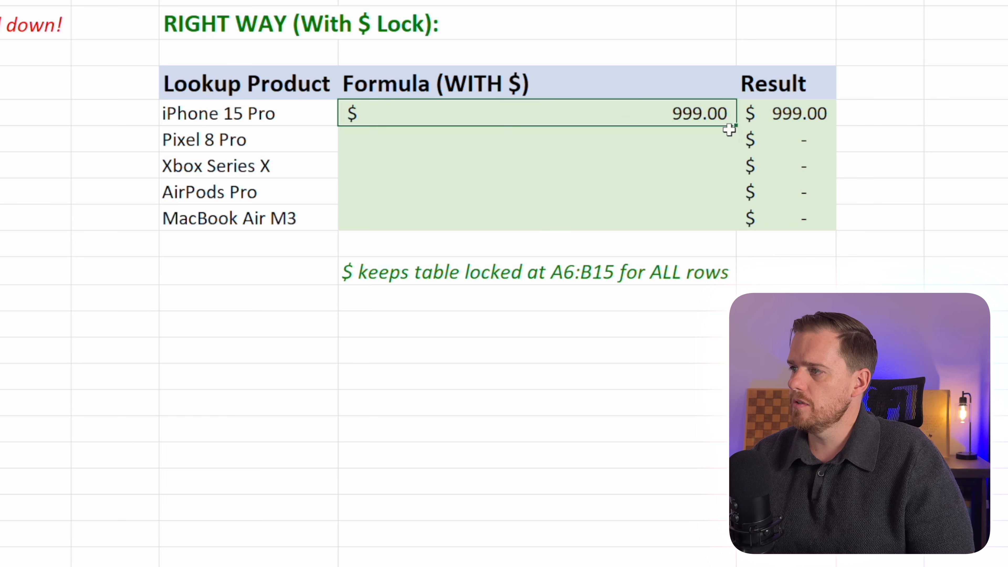
pyautogui.doubleClick(736, 126)
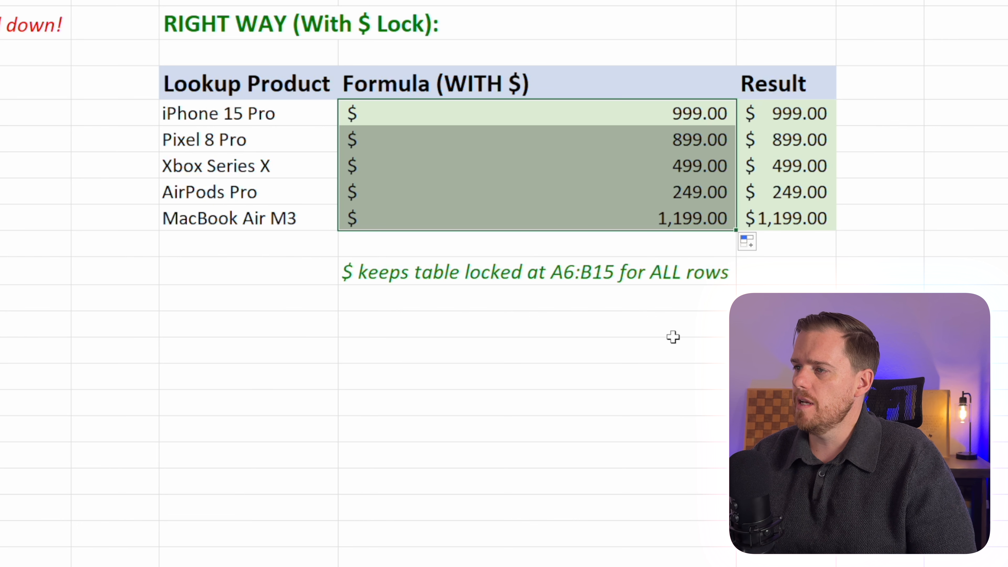
pyautogui.click(578, 219)
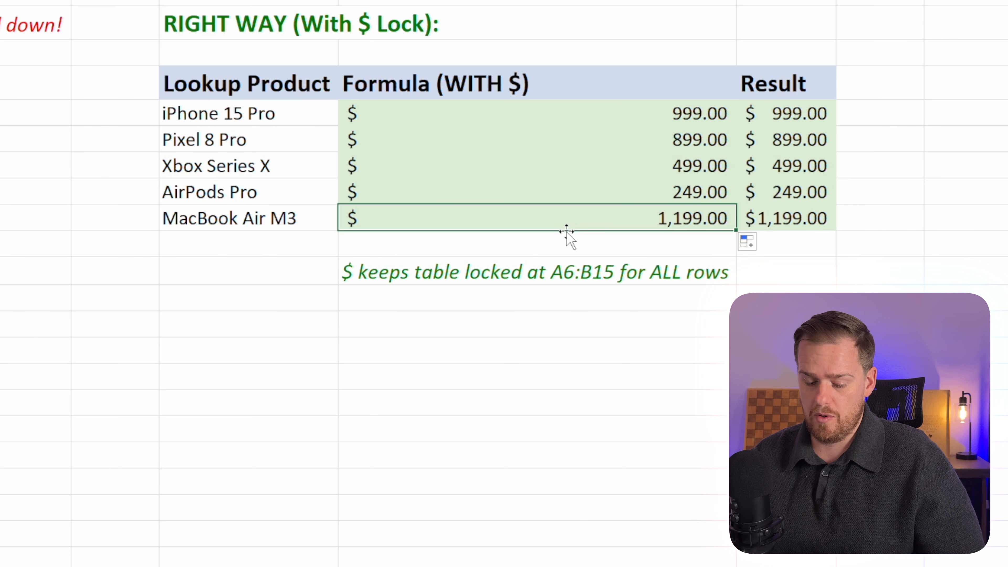
pyautogui.press('F2')
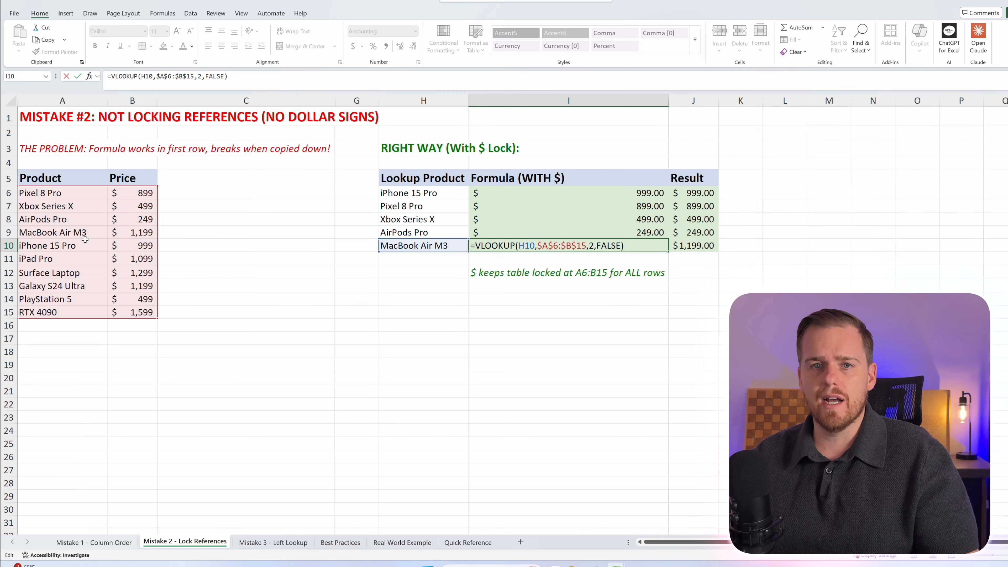
pyautogui.press('Escape')
# - Change the lookup value in I6's VLOOKUP to the fully absolute reference $H$6 and fill the formula down to I10
pyautogui.press('Up')
pyautogui.press('Up')
pyautogui.press('Up')
pyautogui.press('Up')
pyautogui.press('F2')
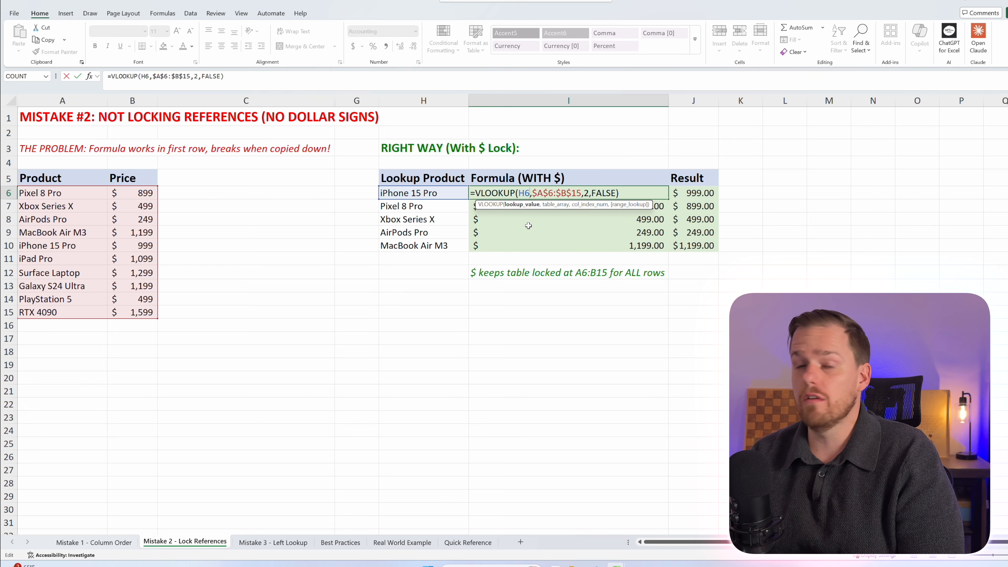
pyautogui.press('BackSpace')
pyautogui.press('BackSpace')
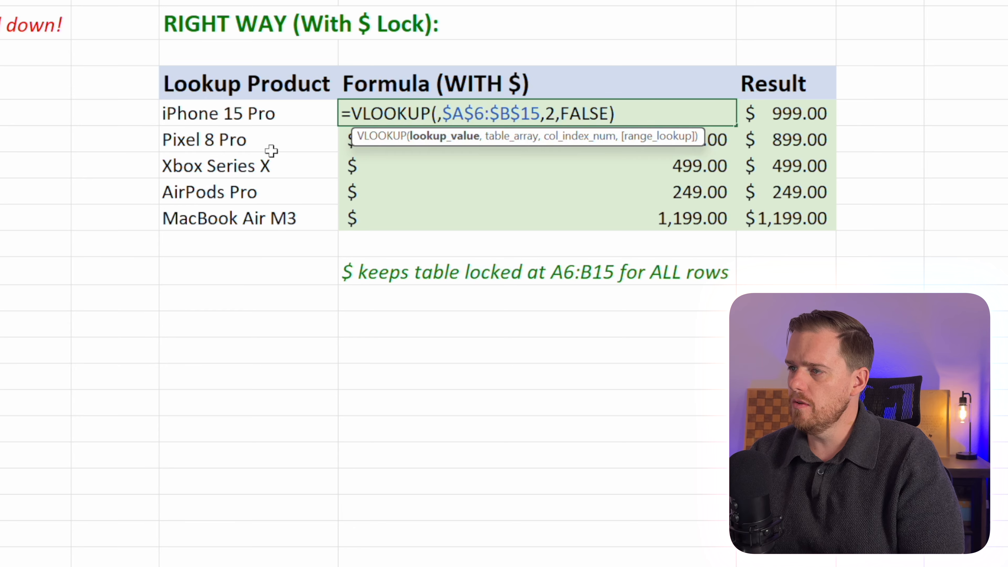
pyautogui.click(224, 119)
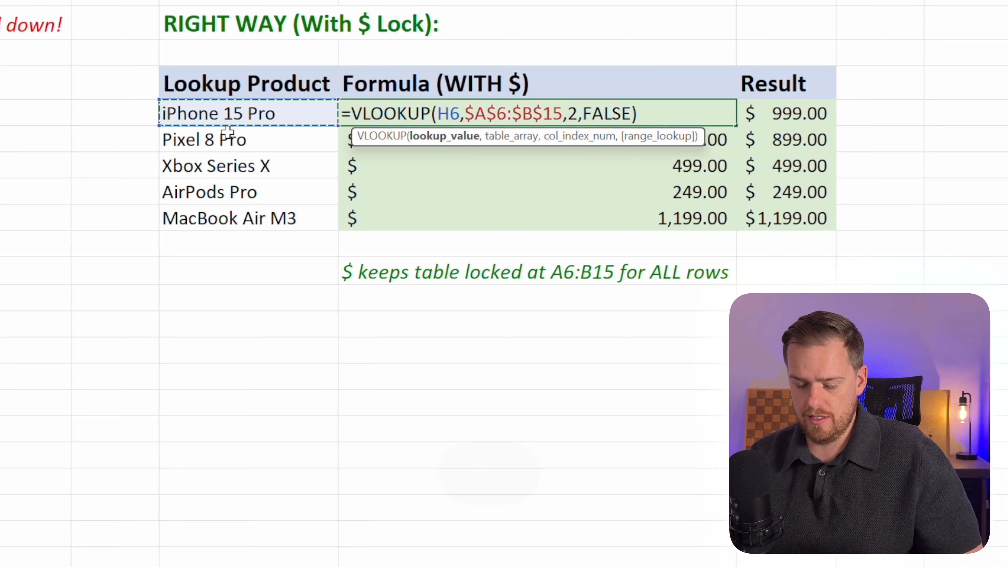
pyautogui.press('F4')
pyautogui.press('Return')
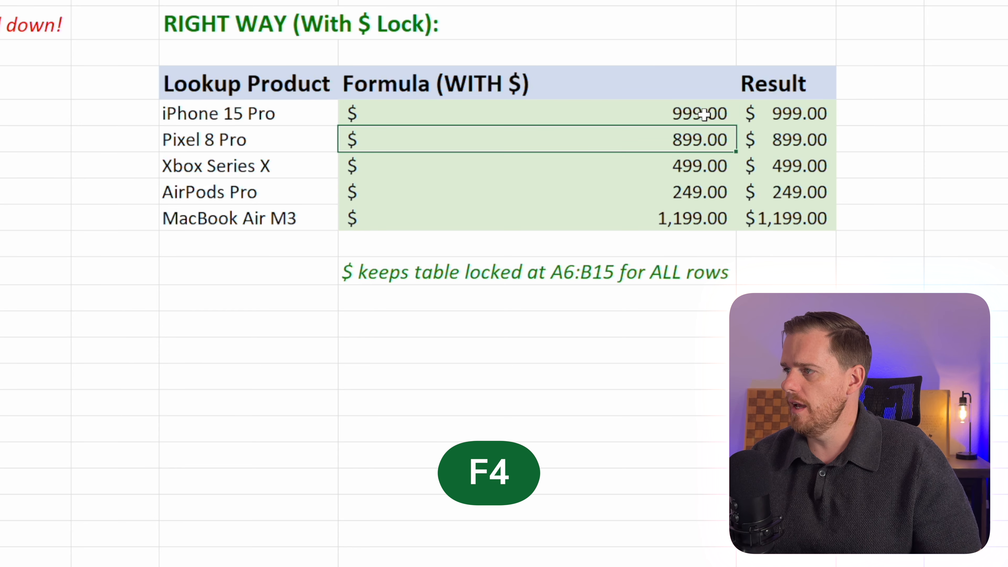
pyautogui.click(703, 114)
pyautogui.doubleClick(734, 125)
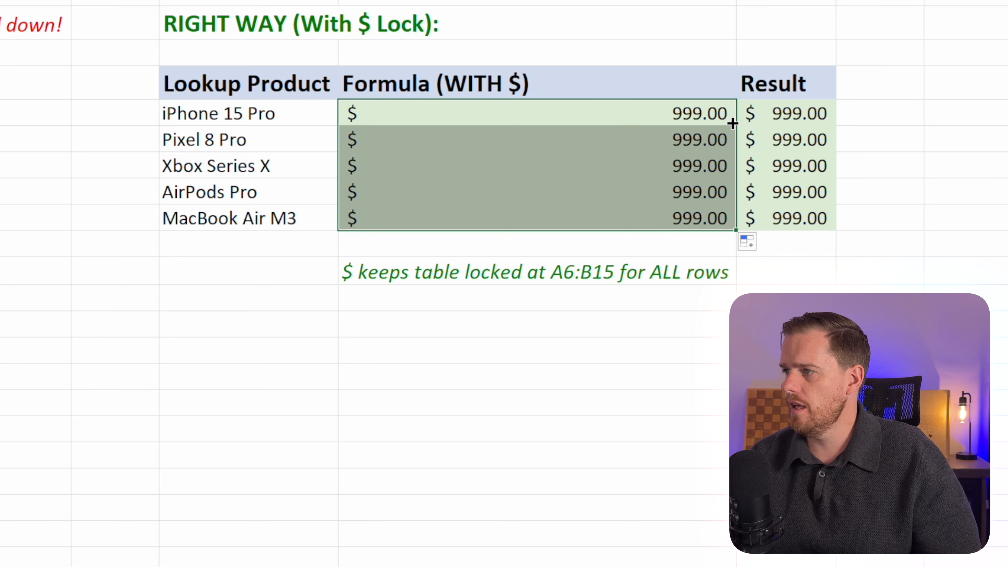
# - Inspect the copied formulas in I8 and I9 to check which lookup cell each one references
pyautogui.click(687, 175)
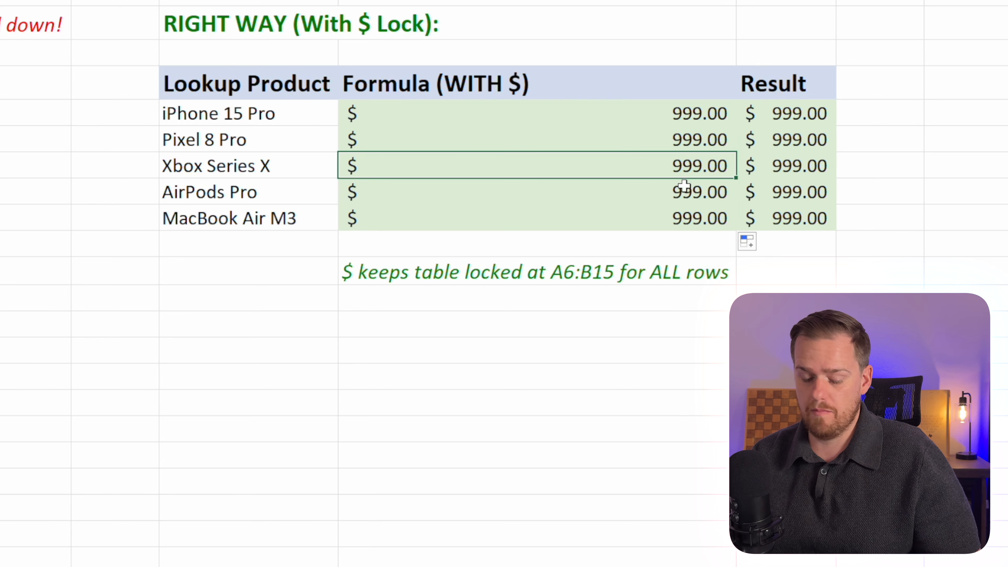
pyautogui.press('F2')
pyautogui.press('Escape')
pyautogui.doubleClick(588, 195)
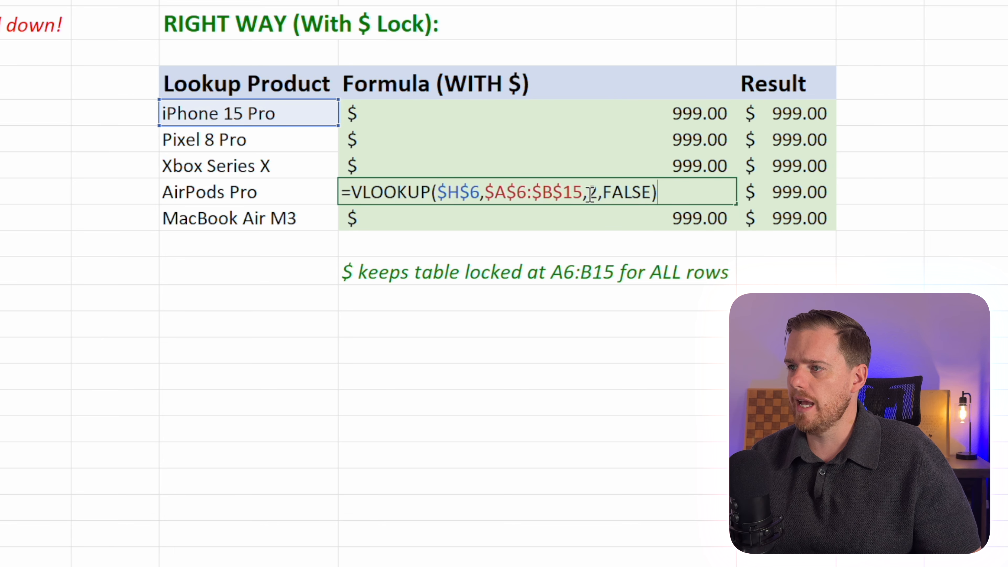
pyautogui.press('Escape')
# - Change the lookup value in I6's VLOOKUP to the mixed reference $H6 and fill the formula down to I10
pyautogui.click(614, 119)
pyautogui.press('F2')
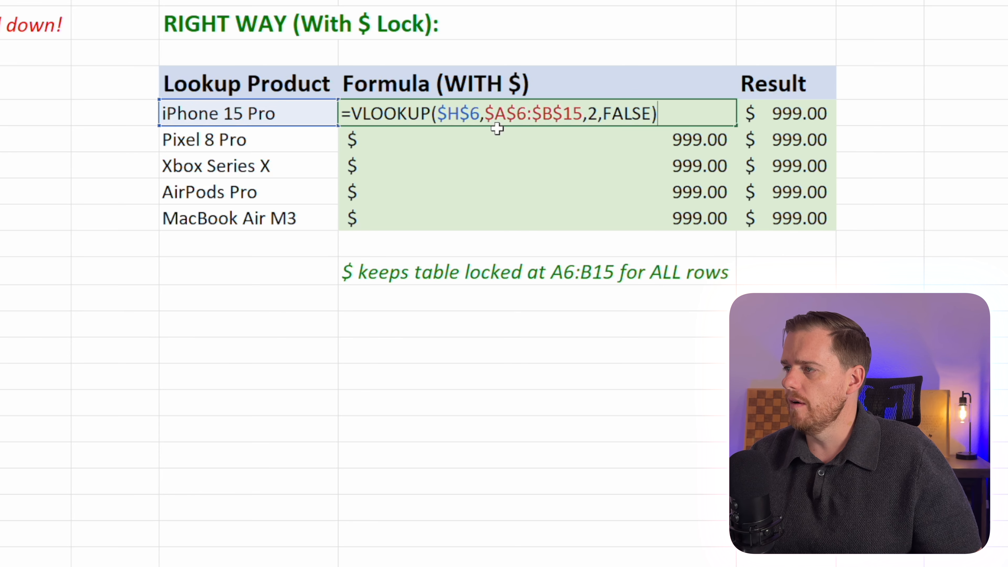
pyautogui.click(462, 109)
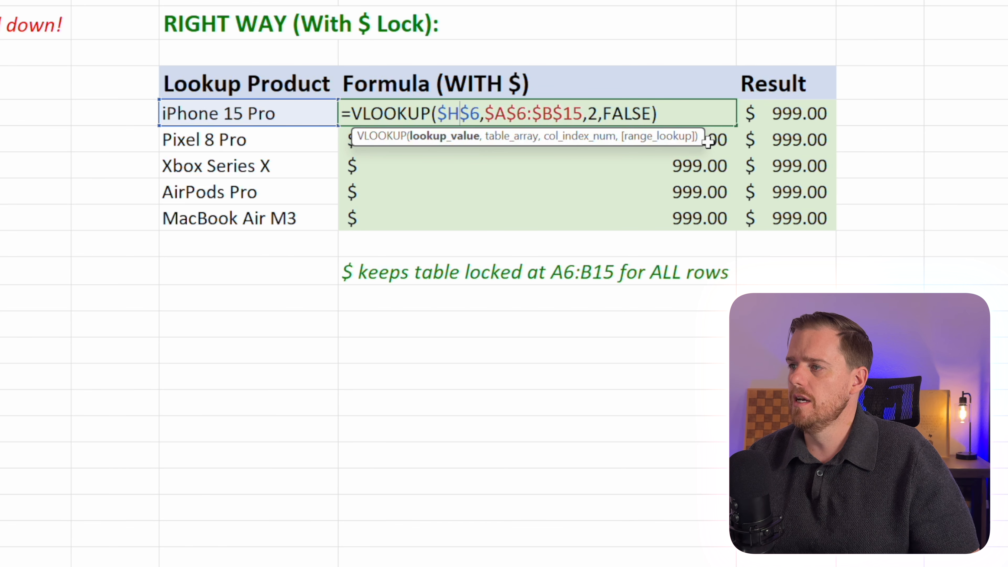
pyautogui.press('F4')
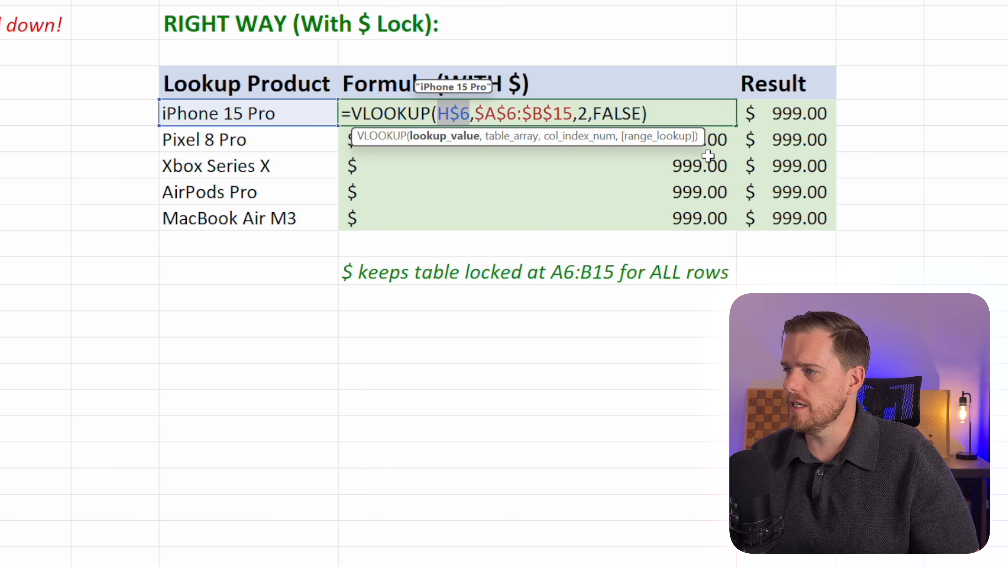
pyautogui.press('F4')
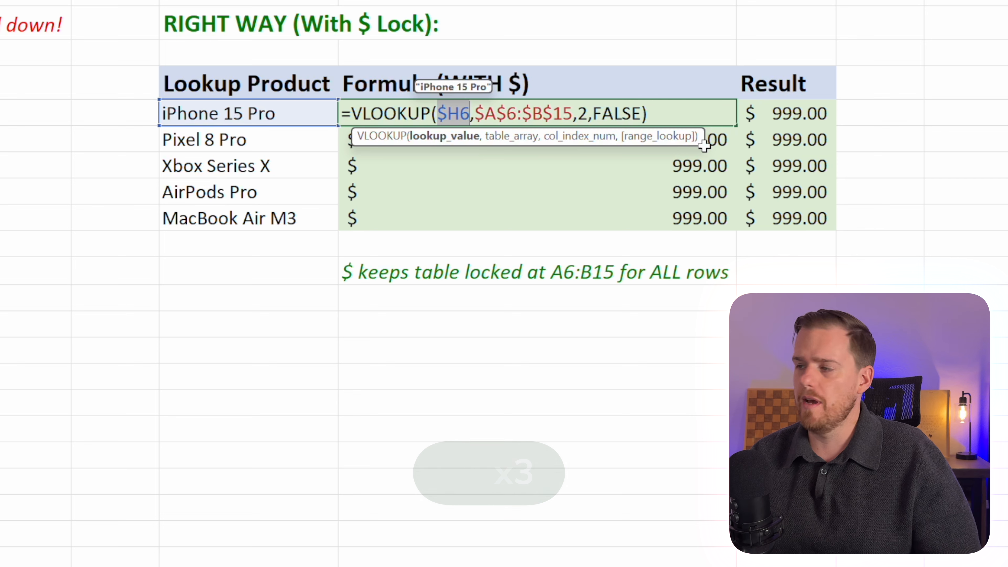
pyautogui.press('Return')
pyautogui.click(714, 112)
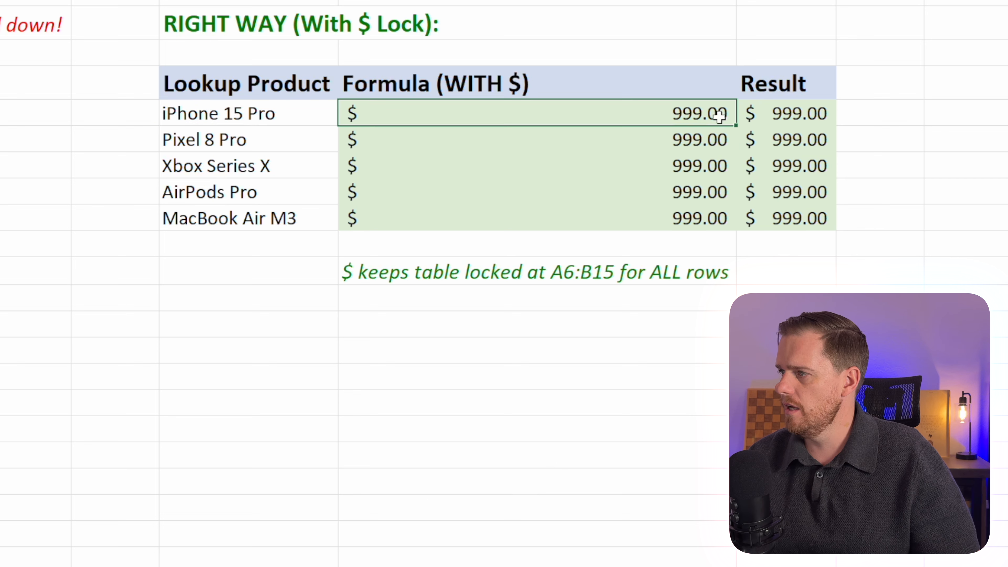
pyautogui.doubleClick(738, 125)
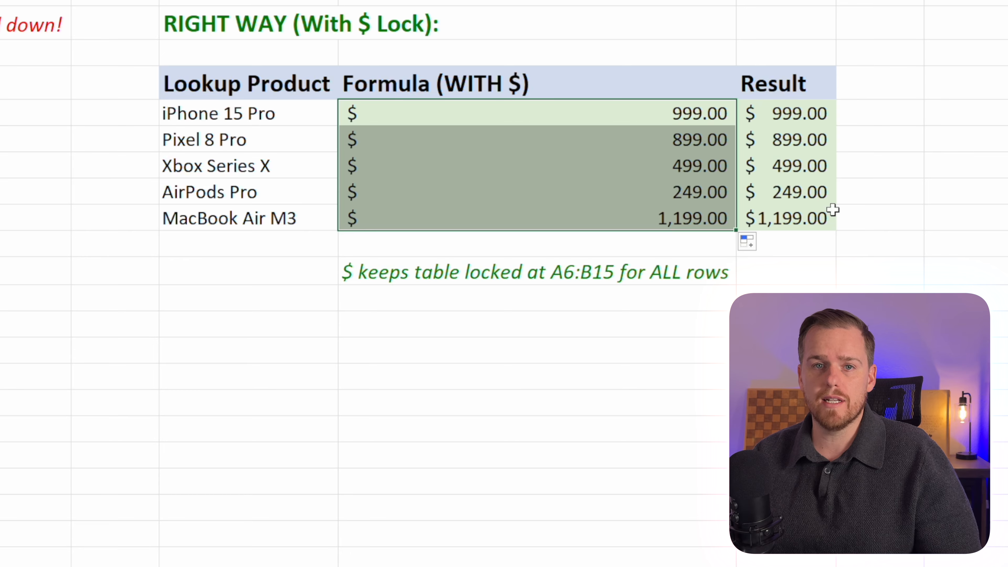
# - Fill the VLOOKUP formula from I10 across to J10 and inspect the references in the copy
pyautogui.click(670, 162)
pyautogui.click(682, 119)
pyautogui.click(704, 222)
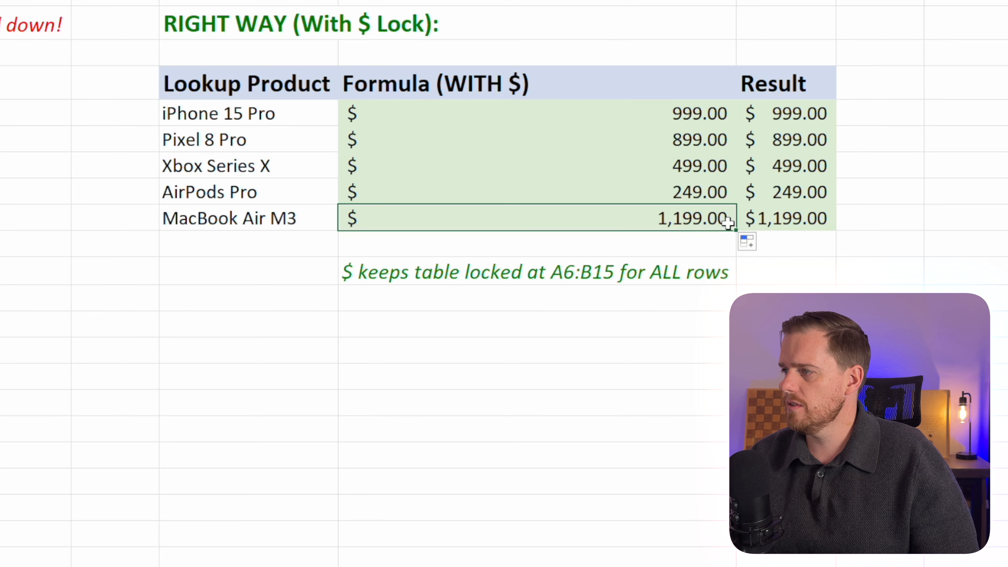
pyautogui.moveTo(735, 230); pyautogui.dragTo(826, 224)
pyautogui.click(819, 223)
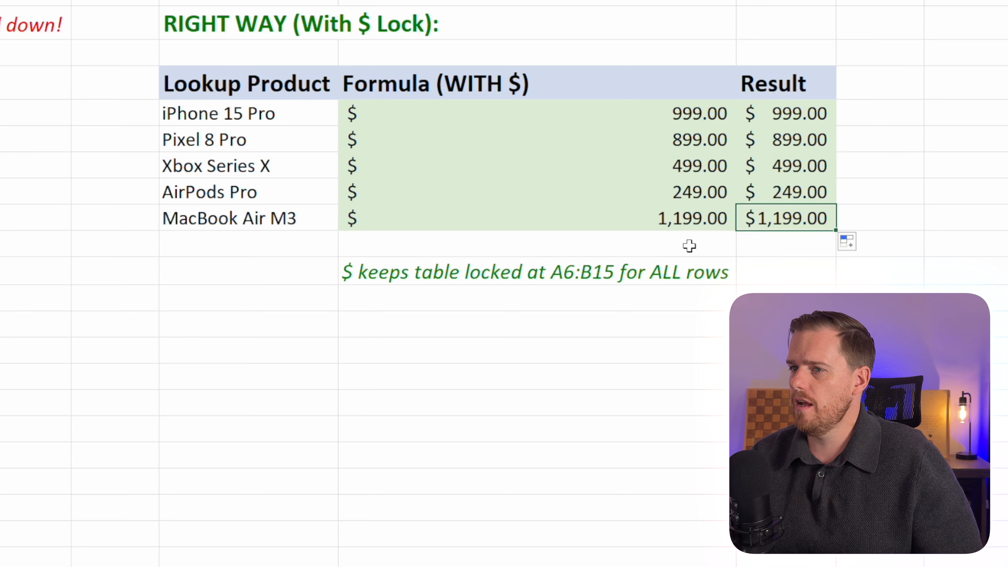
pyautogui.press('F2')
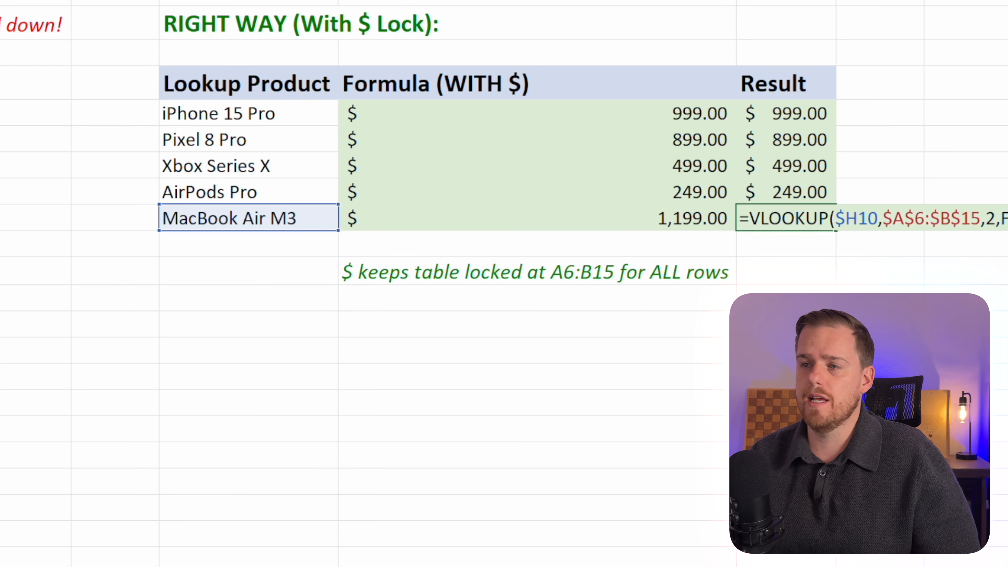
pyautogui.press('Return')
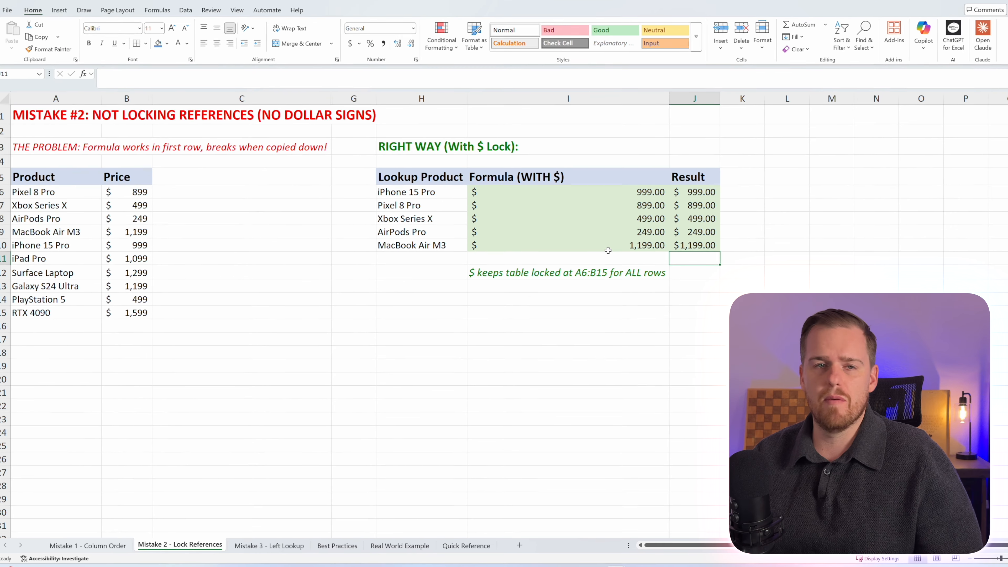
# - Fill the VLOOKUP formula from J10 up to J6 and check the formulas in J6 and I7
pyautogui.click(702, 245)
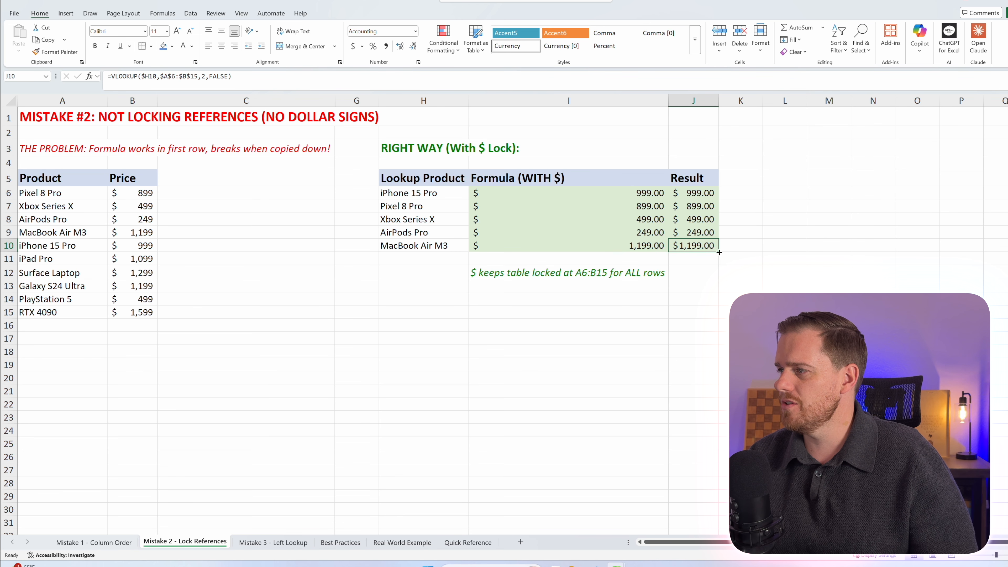
pyautogui.moveTo(719, 253); pyautogui.dragTo(712, 192)
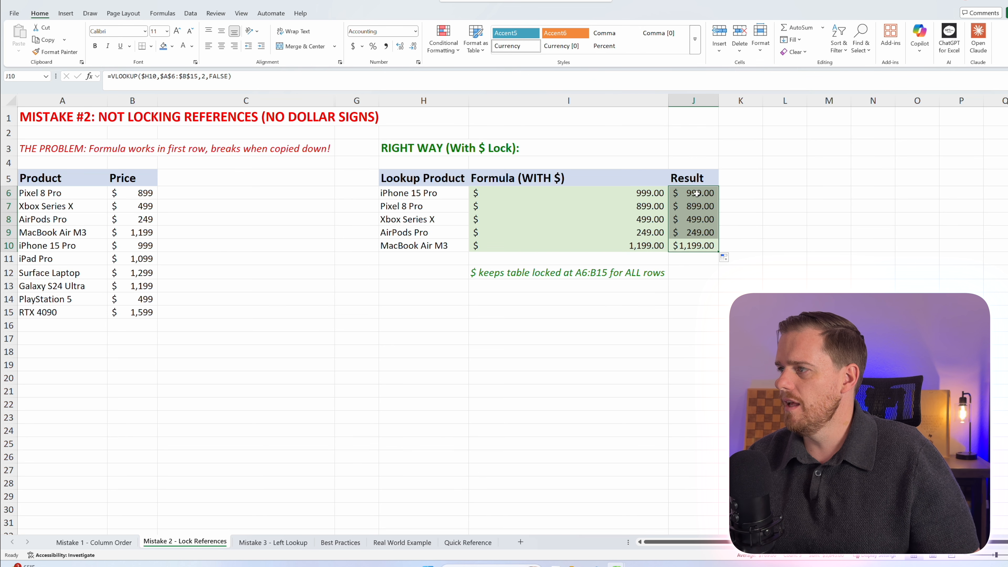
pyautogui.doubleClick(695, 193)
pyautogui.click(652, 207)
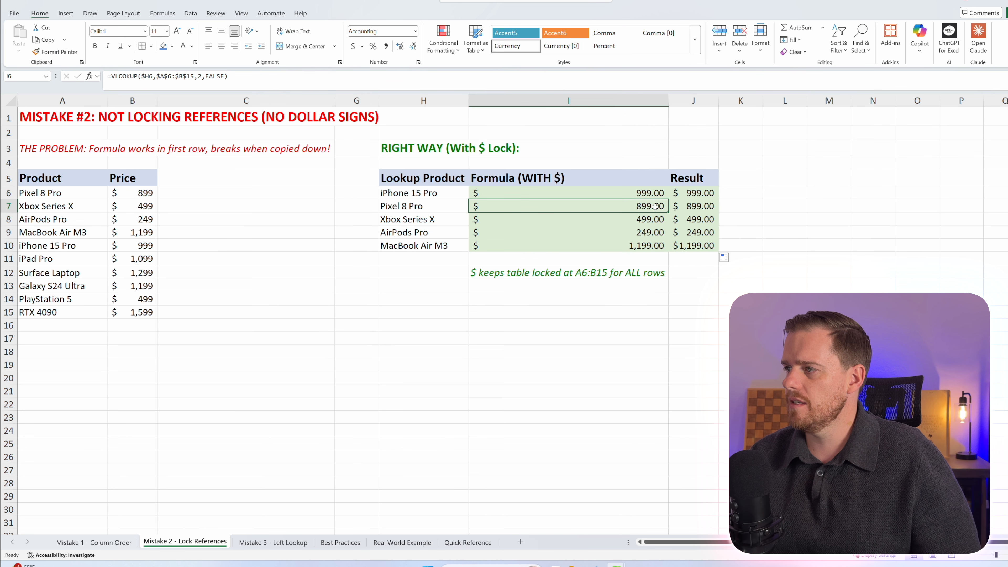
pyautogui.doubleClick(653, 208)
pyautogui.press('Return')
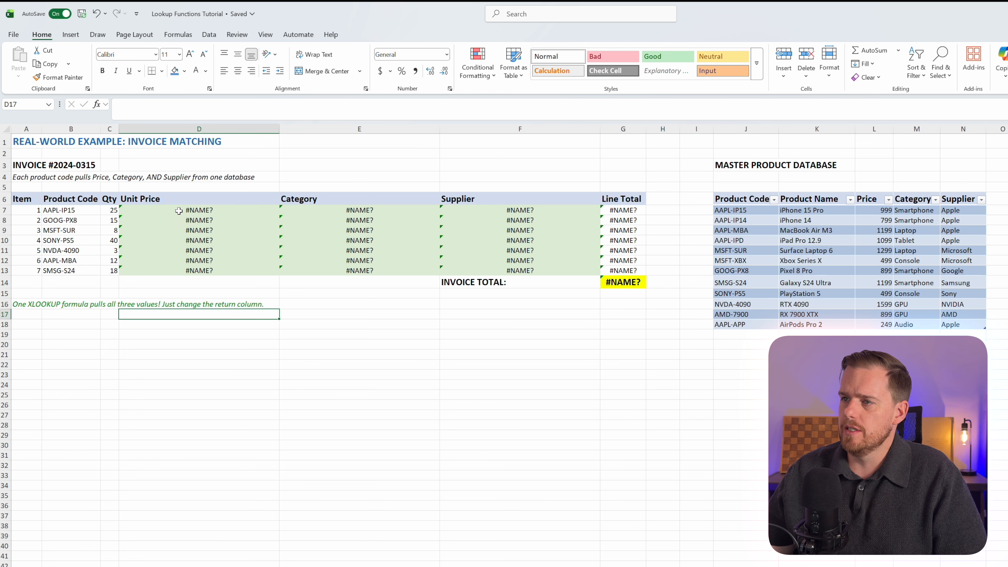
# - Clear D7:F13 in the invoice and start an XLOOKUP formula in D7 with $B7 as the lookup value
pyautogui.moveTo(179, 210); pyautogui.dragTo(455, 268)
pyautogui.press('Delete')
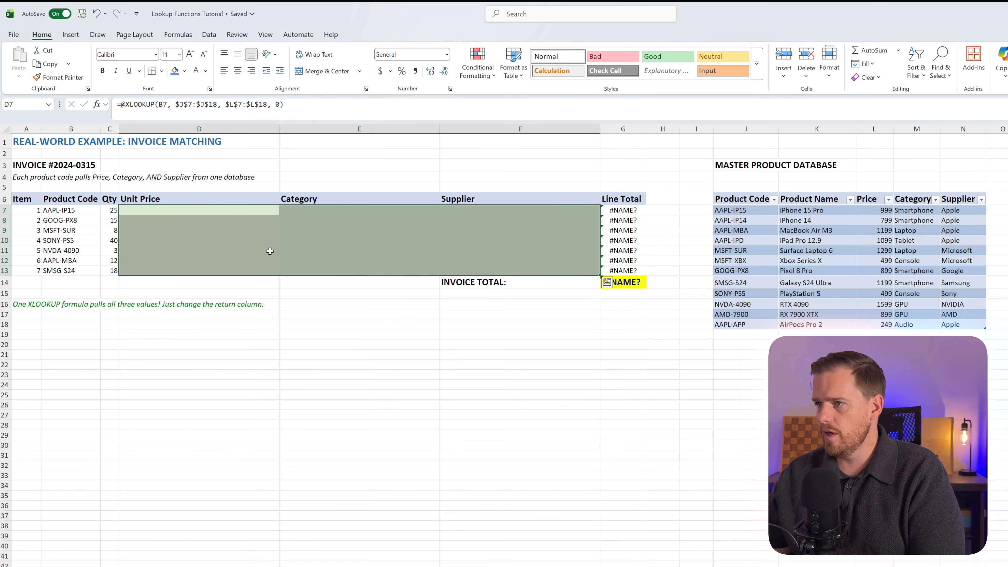
pyautogui.click(169, 209)
pyautogui.write('=xlo')
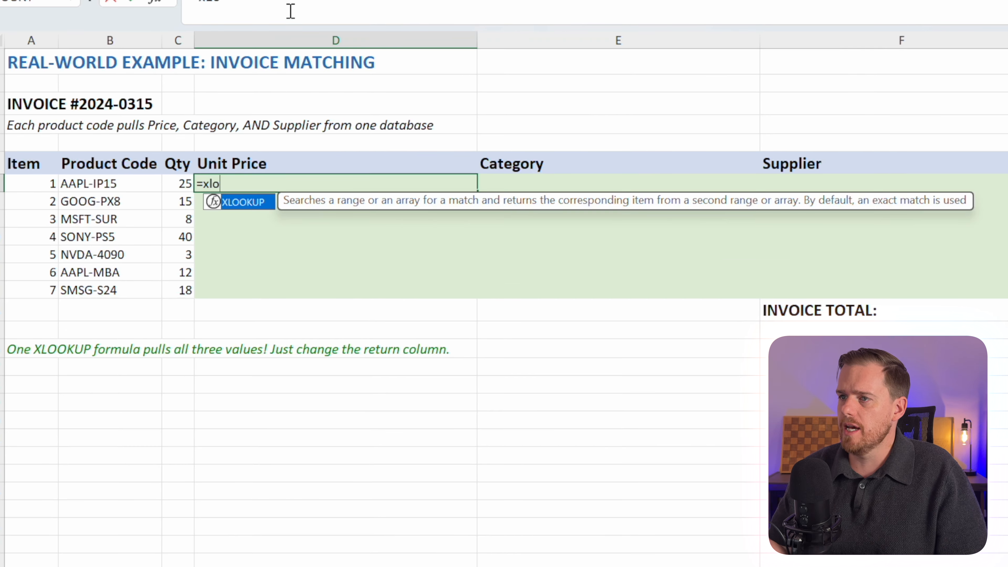
pyautogui.press('Tab')
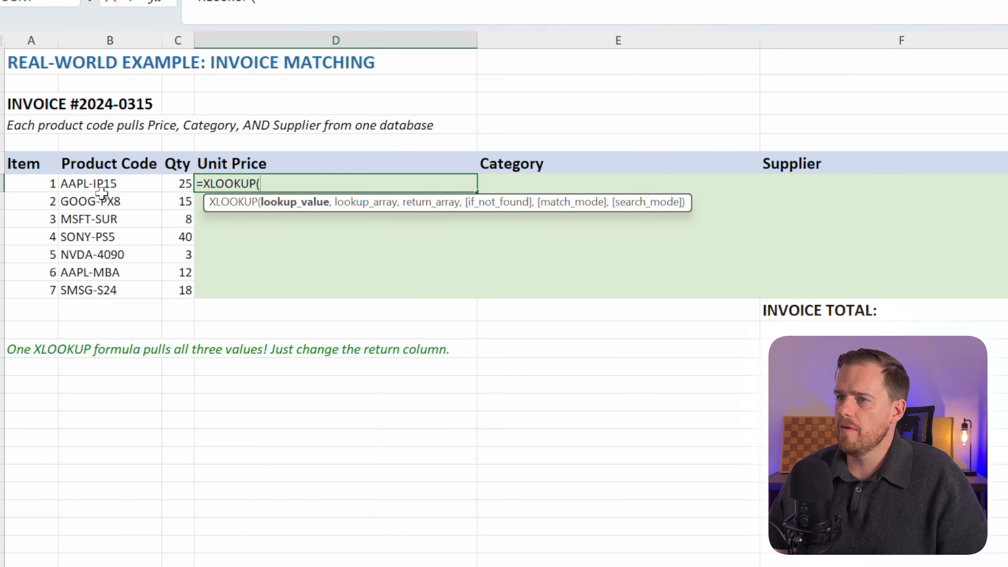
pyautogui.click(100, 184)
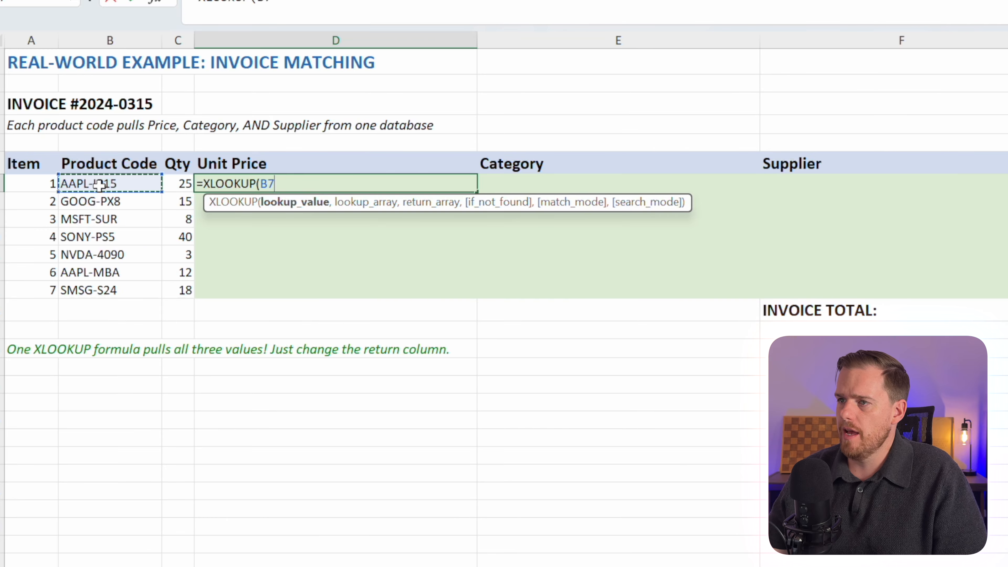
pyautogui.press('F4')
pyautogui.press('F4')
pyautogui.press('F4')
pyautogui.press('F4')
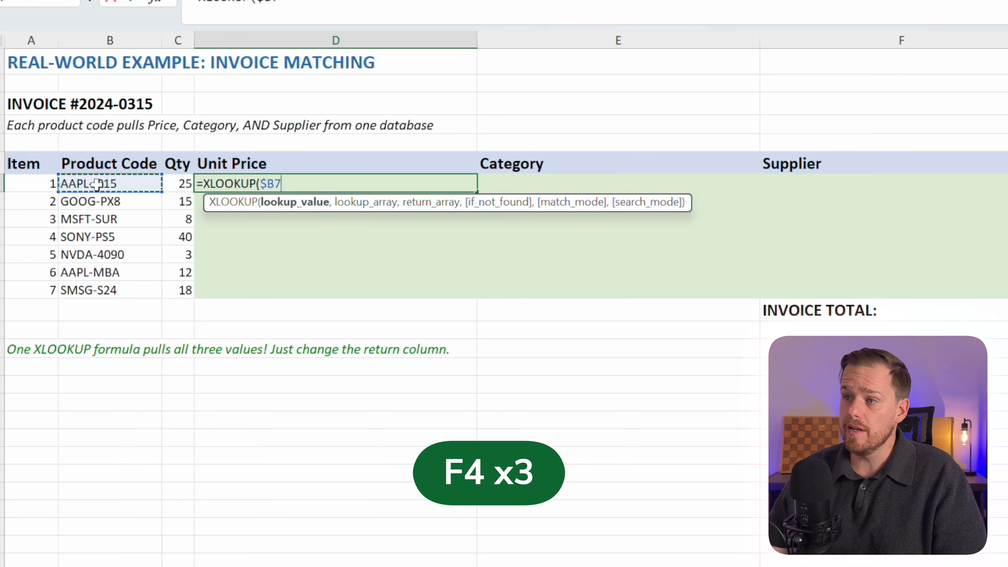
pyautogui.write(',')
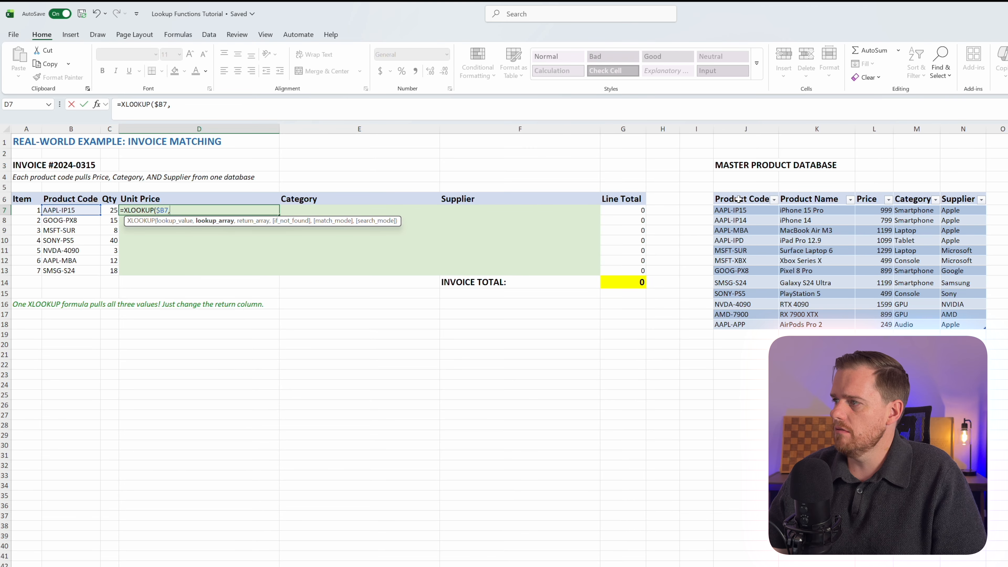
# - Set the master table's Product Code column as the lookup array and an HSTACK of its Price, Category and Supplier columns as the return array
pyautogui.moveTo(738, 199); pyautogui.dragTo(739, 324)
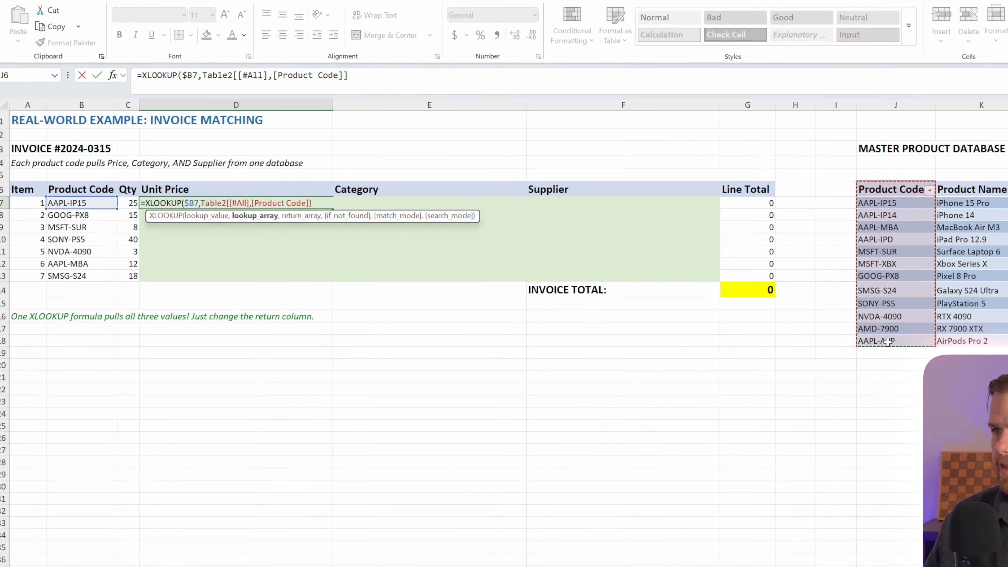
pyautogui.write(',')
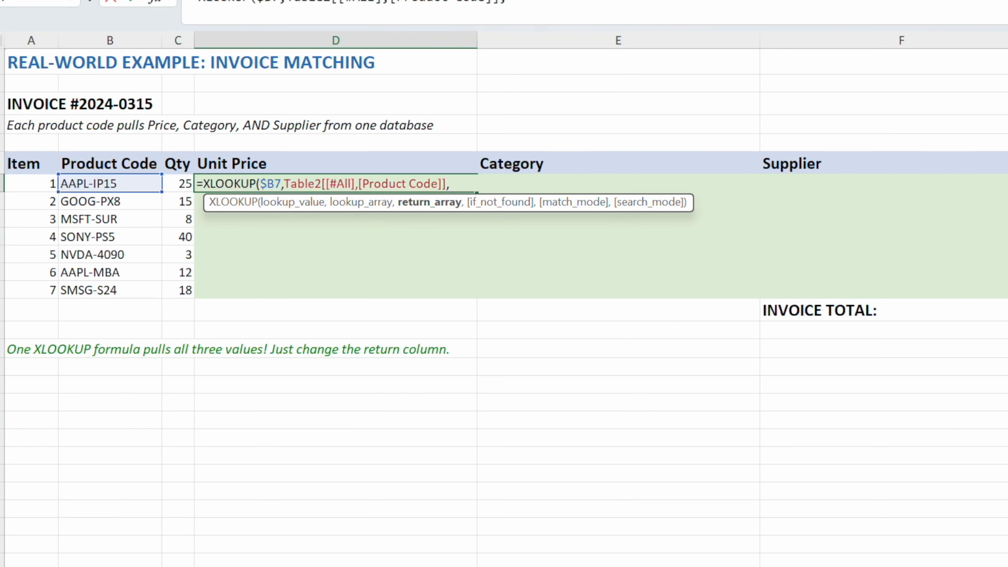
pyautogui.write('hs')
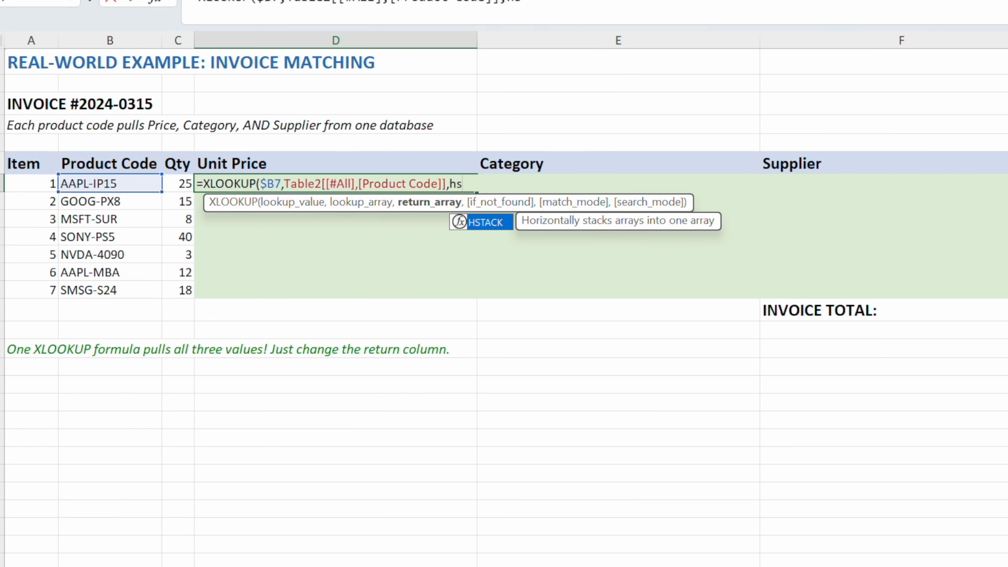
pyautogui.press('Tab')
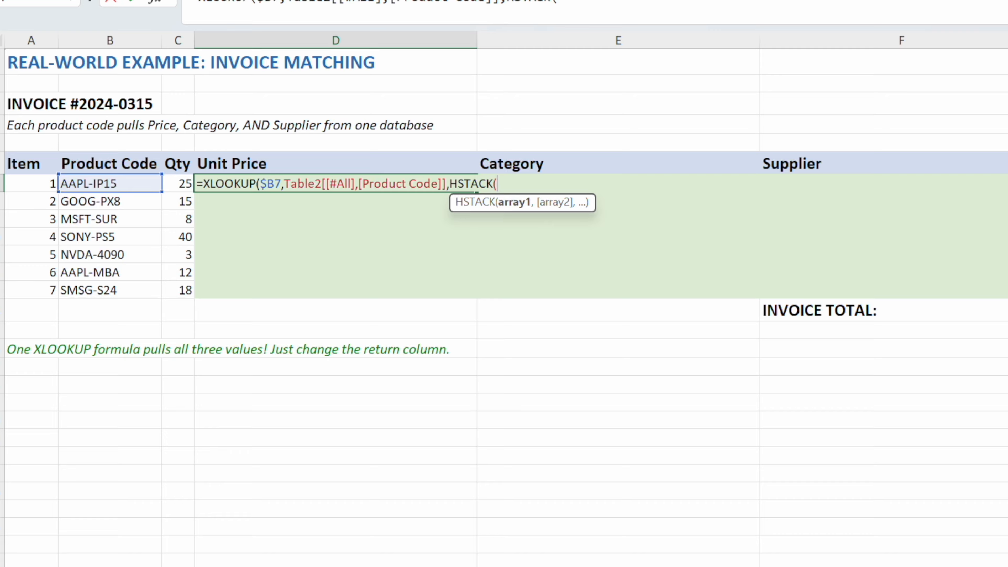
pyautogui.moveTo(974, 193); pyautogui.dragTo(974, 335)
pyautogui.write(',')
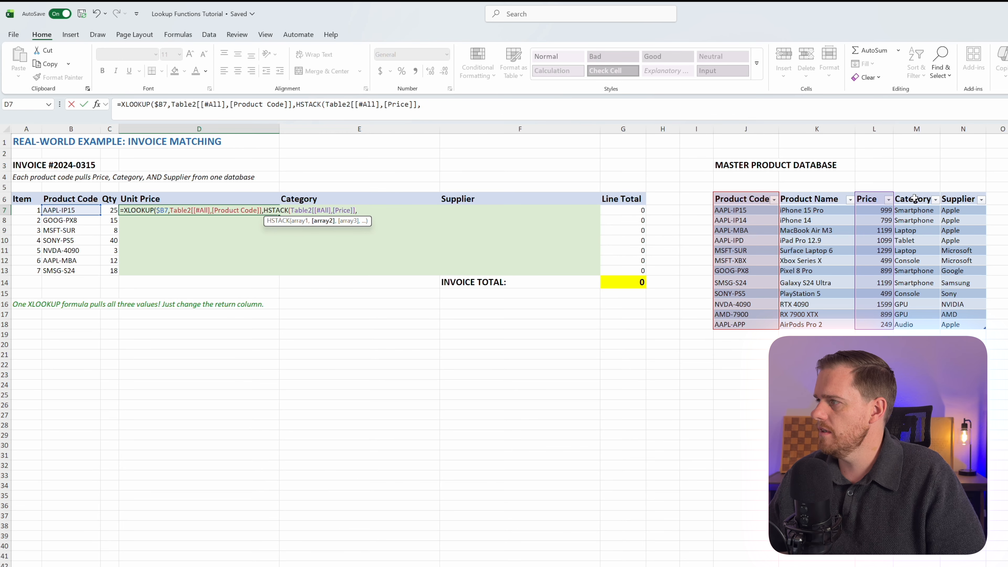
pyautogui.moveTo(914, 198); pyautogui.dragTo(914, 324)
pyautogui.write(',')
pyautogui.moveTo(959, 198); pyautogui.dragTo(965, 322)
pyautogui.write(')')
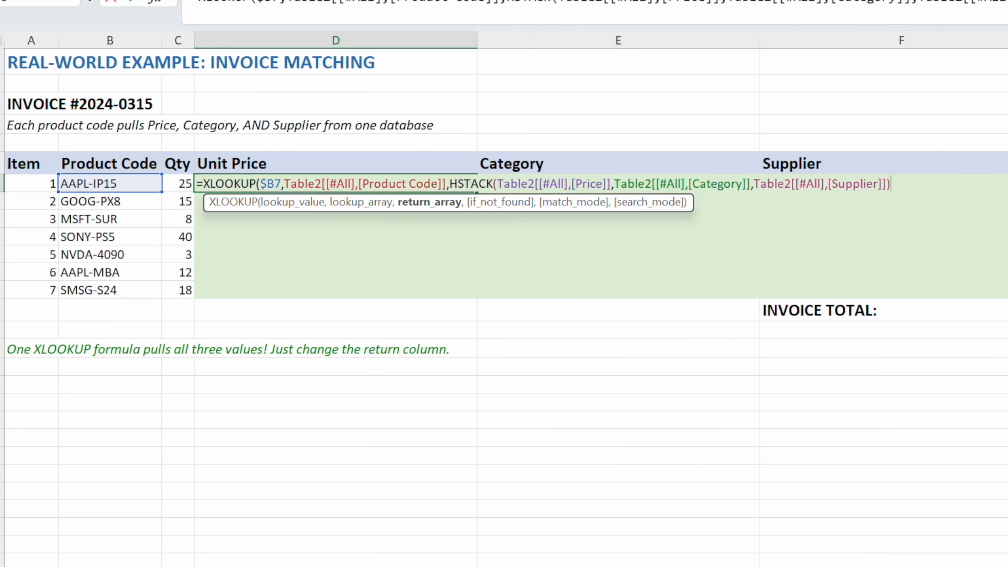
# - Complete the XLOOKUP with "No Product" as the if-not-found value and fill it from D7 down to D13
pyautogui.write(',"No Product')
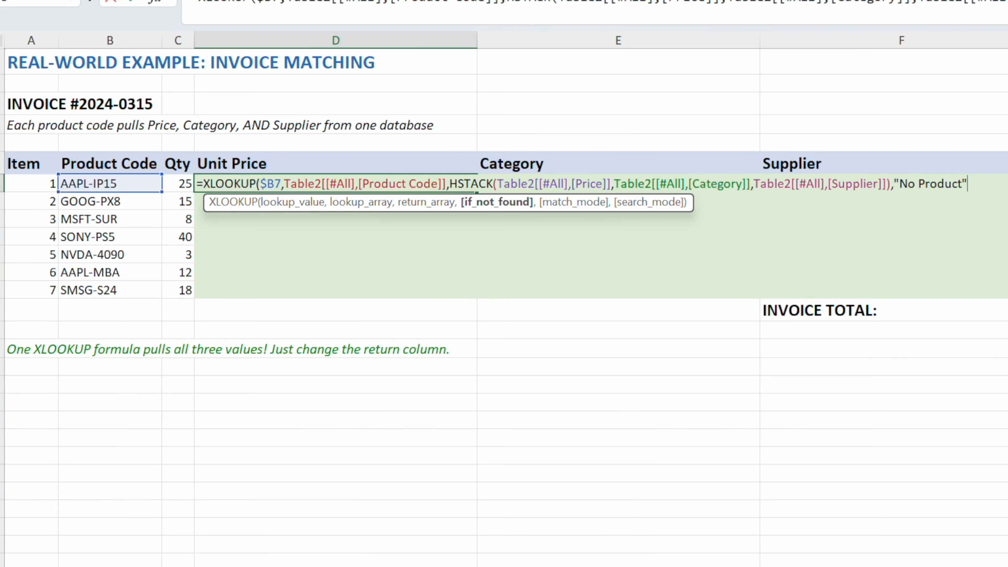
pyautogui.write(')')
pyautogui.press('Return')
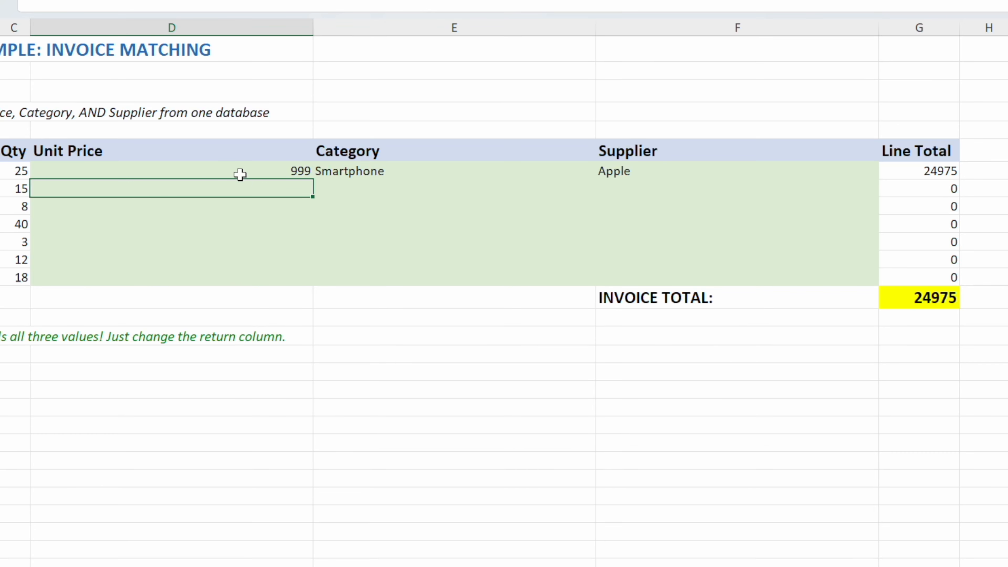
pyautogui.click(261, 170)
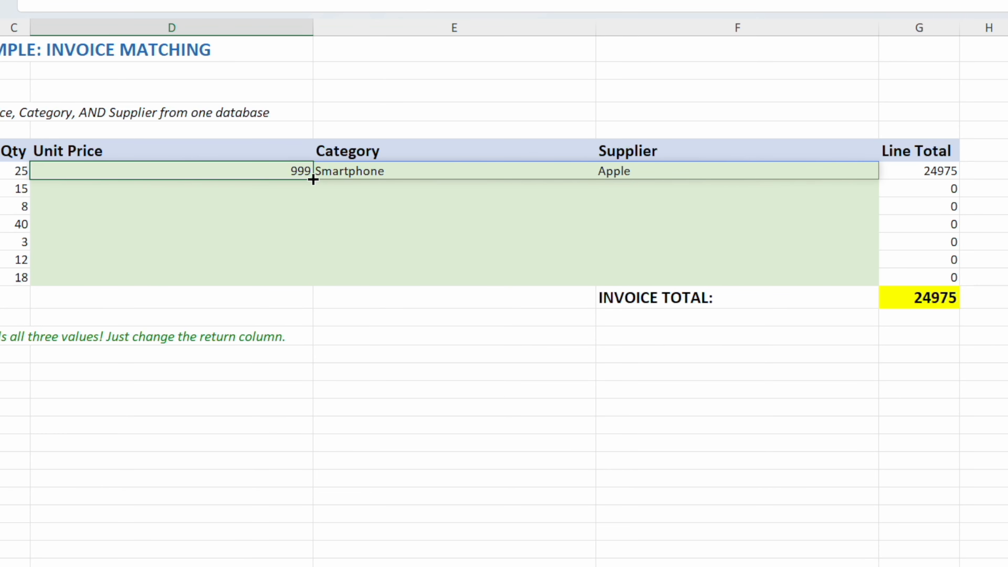
pyautogui.moveTo(313, 179); pyautogui.dragTo(312, 282)
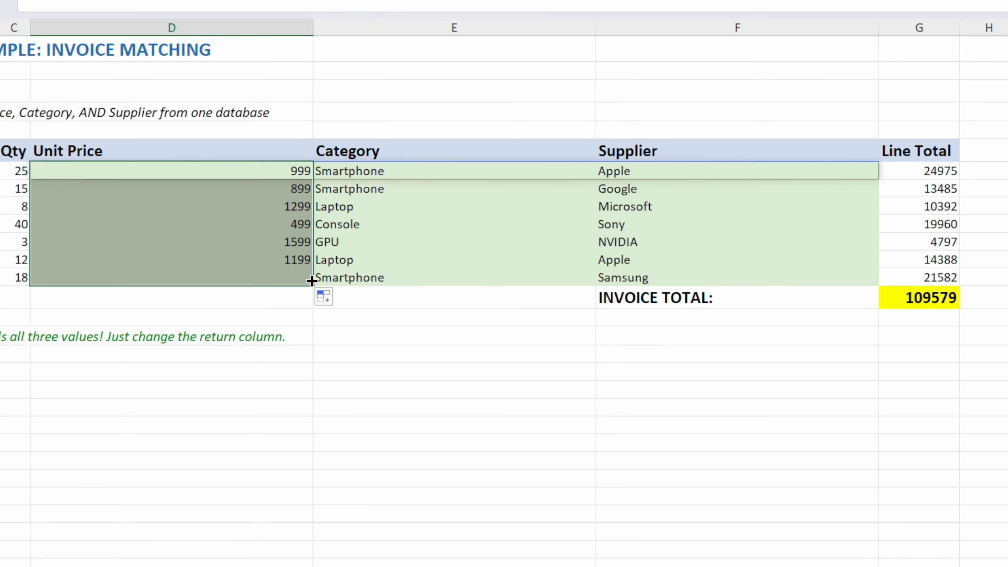
pyautogui.click(418, 331)
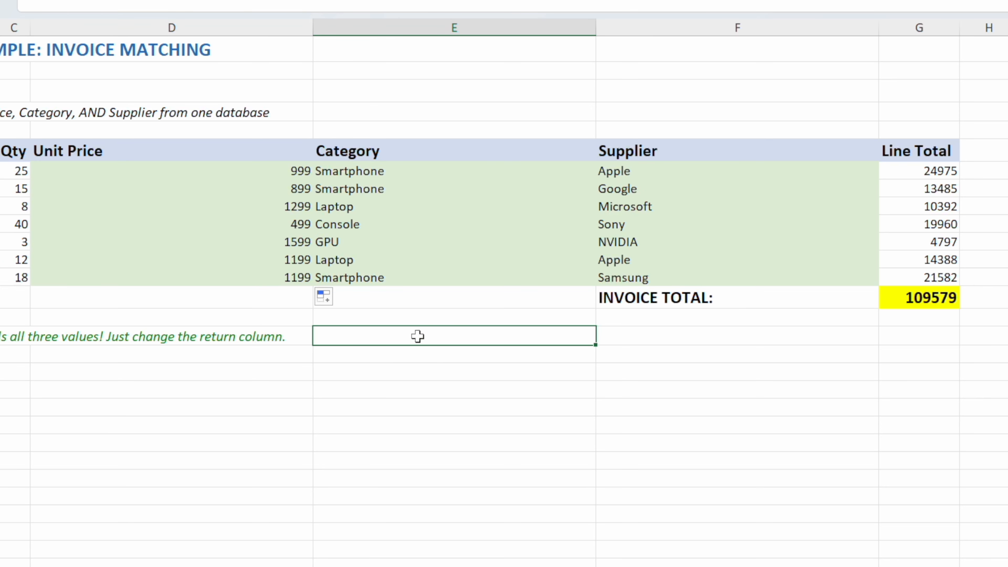